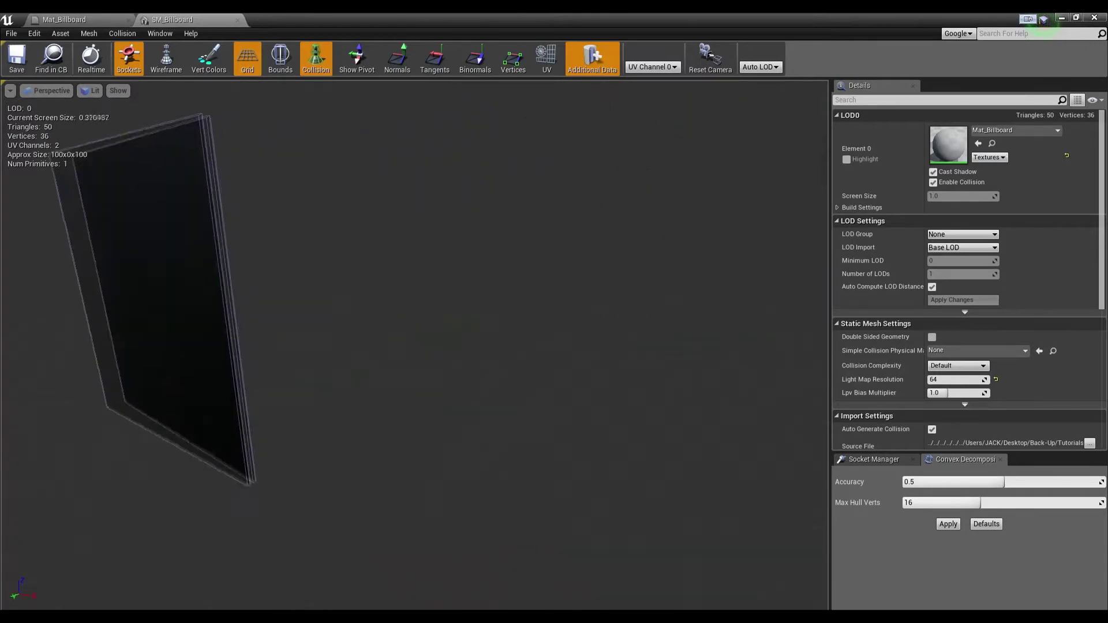
Examine the SM_Billboard plane mesh from its front and back sides in the mesh preview.
{"action": "left_click_drag", "start_coordinate": [211, 473], "coordinate": [424, 403]}
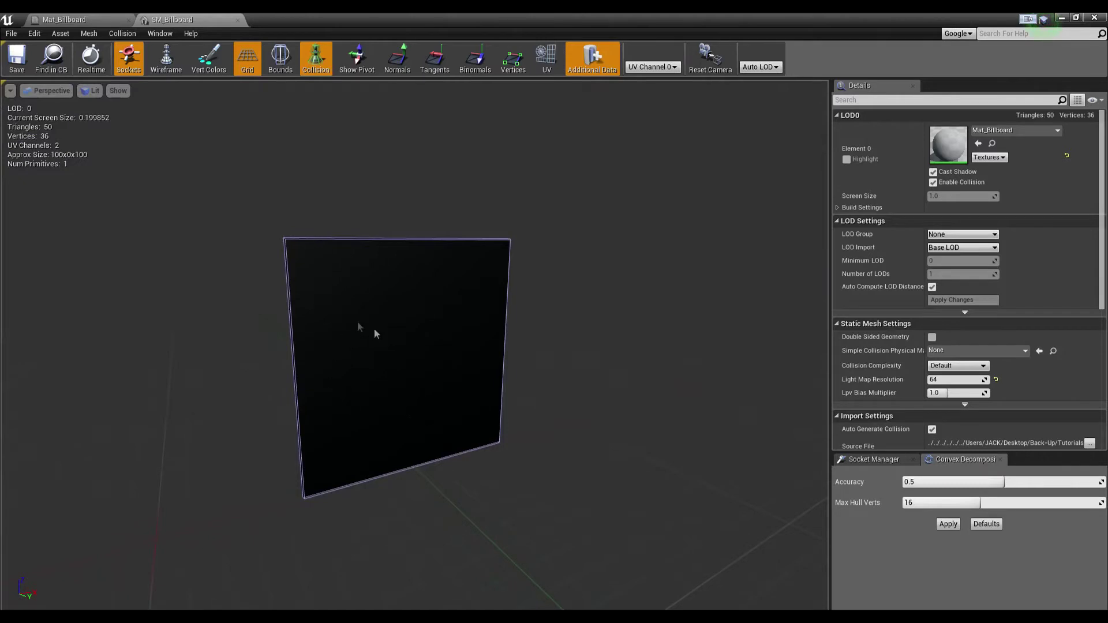
{"action": "left_click_drag", "start_coordinate": [358, 436], "coordinate": [540, 378]}
{"action": "left_click_drag", "start_coordinate": [387, 388], "coordinate": [347, 418]}
{"action": "right_click_drag", "start_coordinate": [347, 418], "coordinate": [199, 386]}
{"action": "left_click_drag", "start_coordinate": [329, 449], "coordinate": [347, 451]}
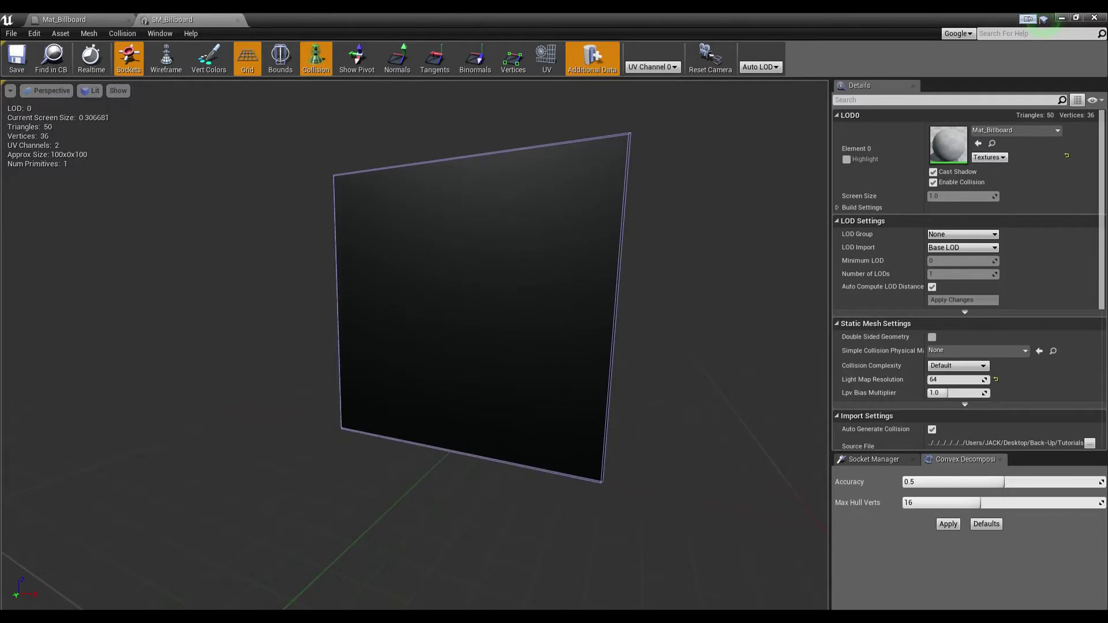
{"action": "right_click_drag", "start_coordinate": [346, 452], "coordinate": [237, 441]}
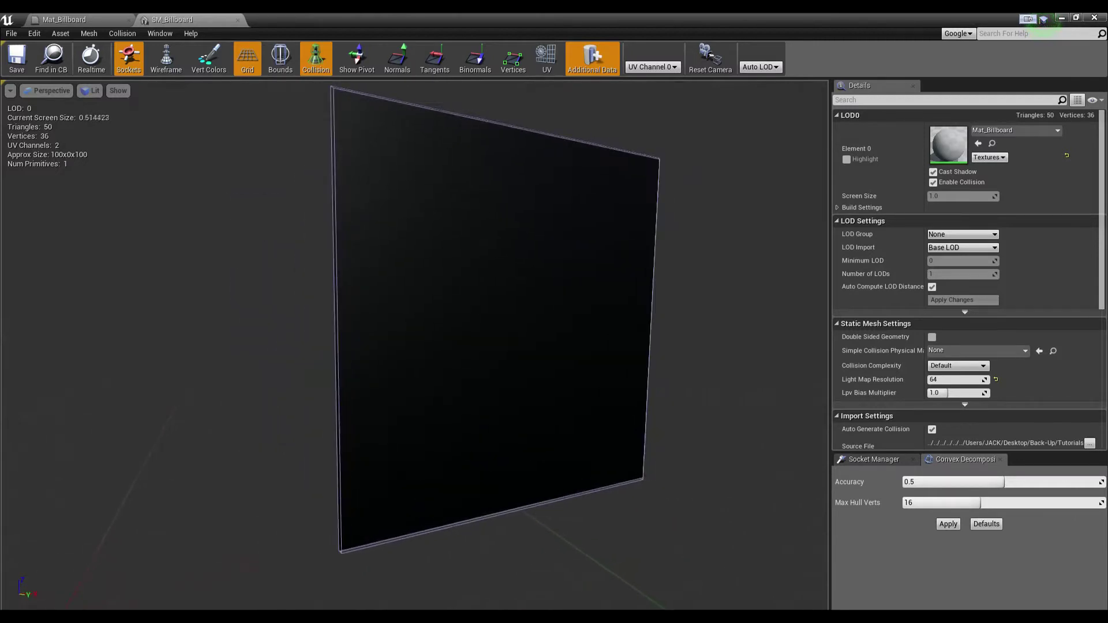
{"action": "left_click_drag", "start_coordinate": [428, 446], "coordinate": [357, 437]}
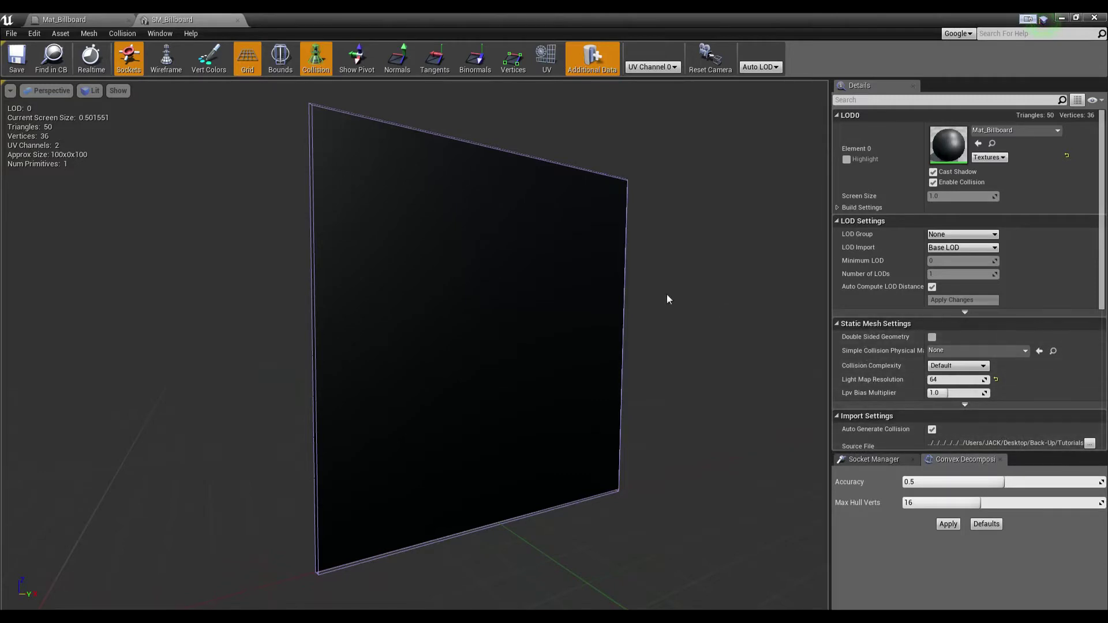
{"action": "mouse_move", "coordinate": [643, 285]}
{"action": "right_mouse_down"}
{"action": "mouse_move", "coordinate": [531, 285]}
{"action": "mouse_move", "coordinate": [623, 285]}
{"action": "right_mouse_up"}
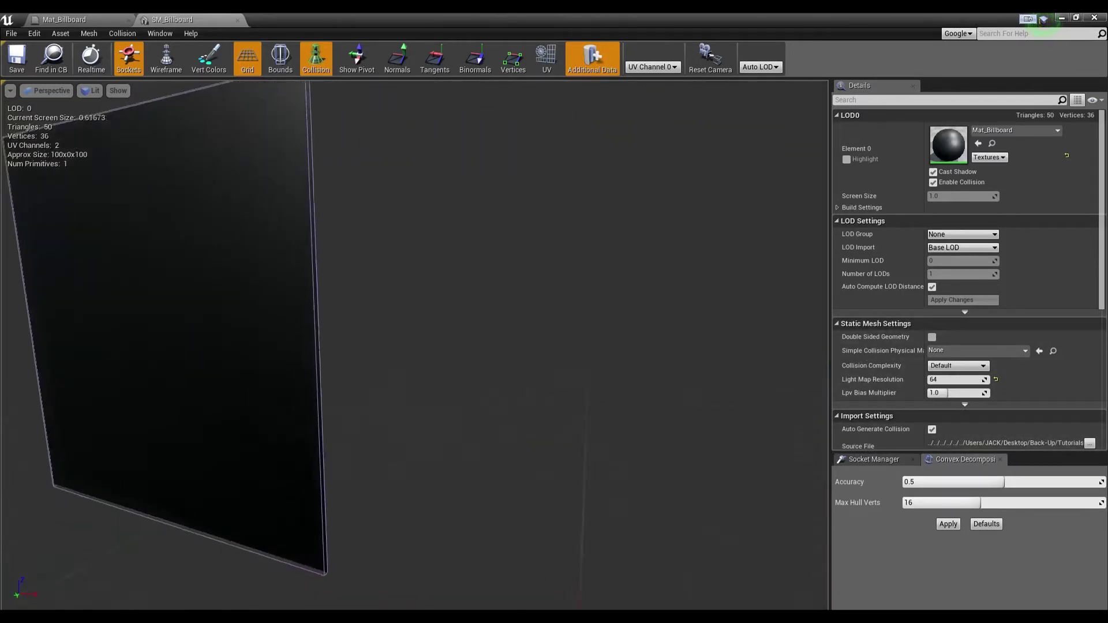
{"action": "left_click_drag", "start_coordinate": [678, 283], "coordinate": [646, 287]}
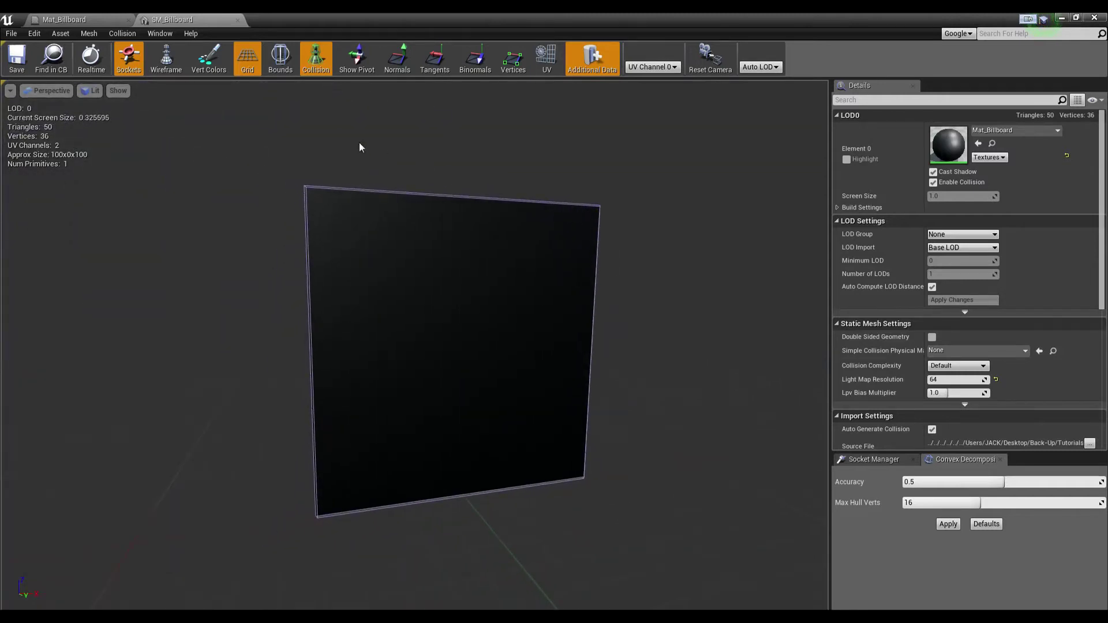
Add TestingTexture from the YoutubeTutorials folder to the Mat_Billboard graph as a Texture Sample beside the material output node.
{"action": "left_click", "coordinate": [53, 22]}
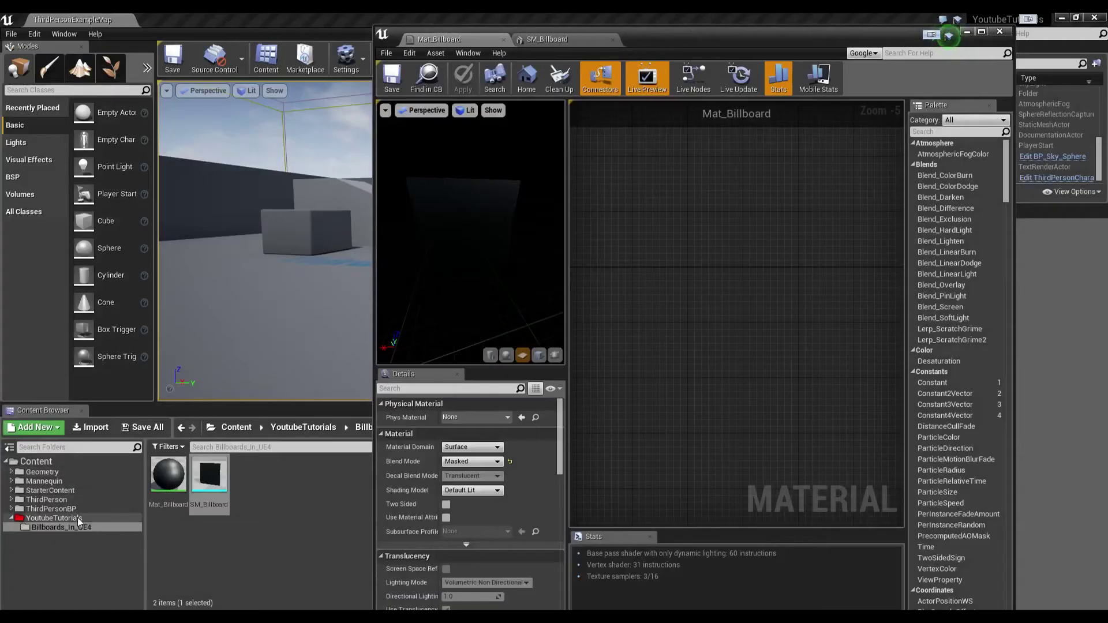
{"action": "left_click", "coordinate": [64, 518]}
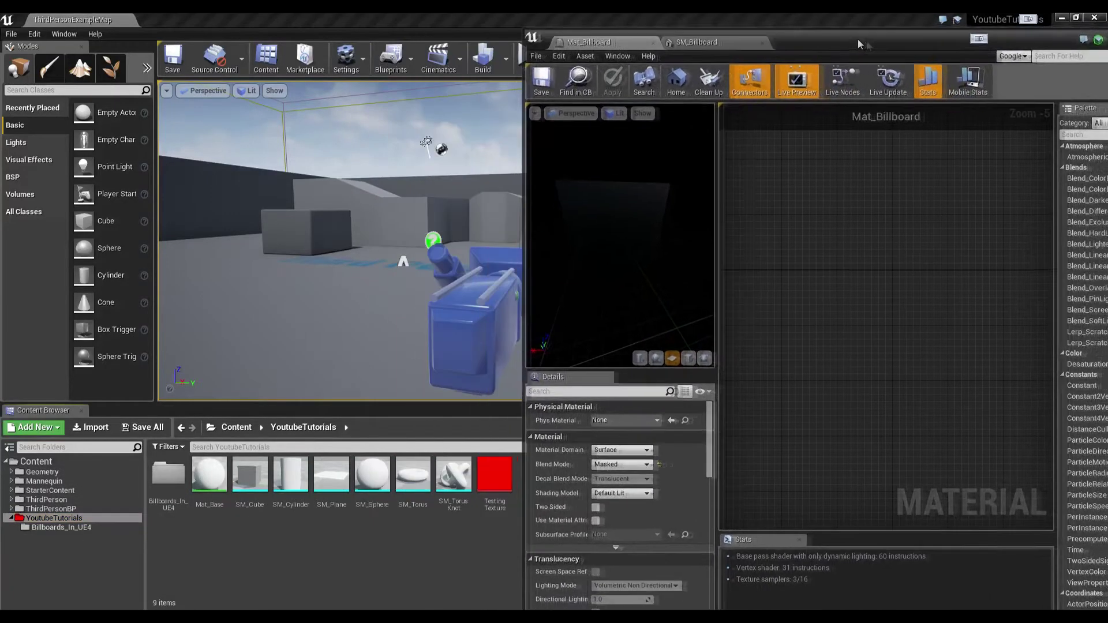
{"action": "left_click_drag", "start_coordinate": [858, 40], "coordinate": [150, 67]}
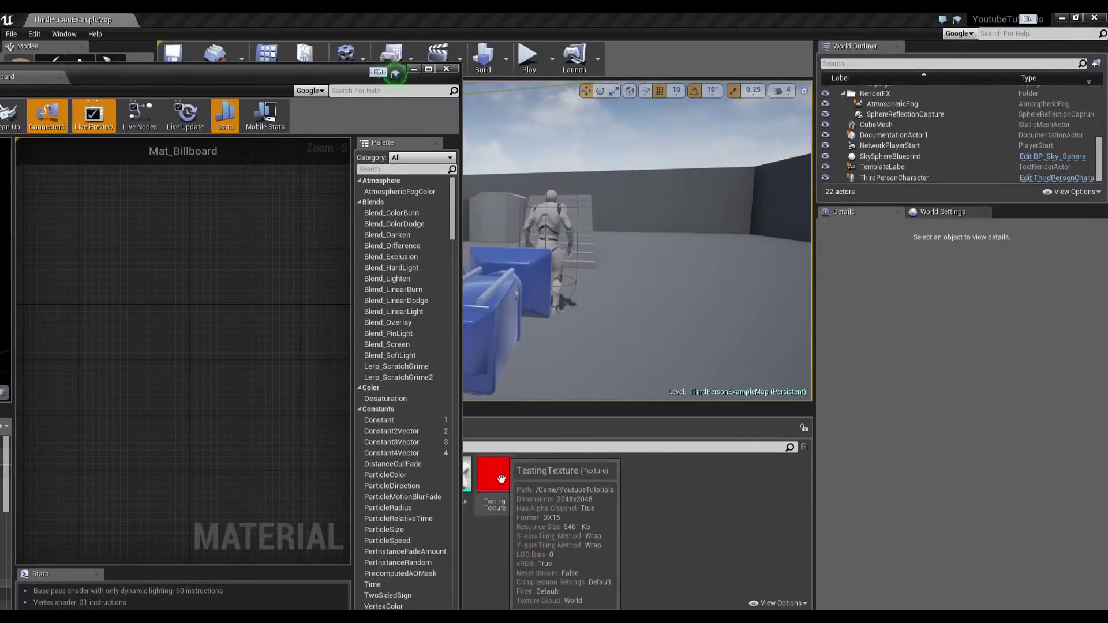
{"action": "left_click_drag", "start_coordinate": [495, 474], "coordinate": [199, 338]}
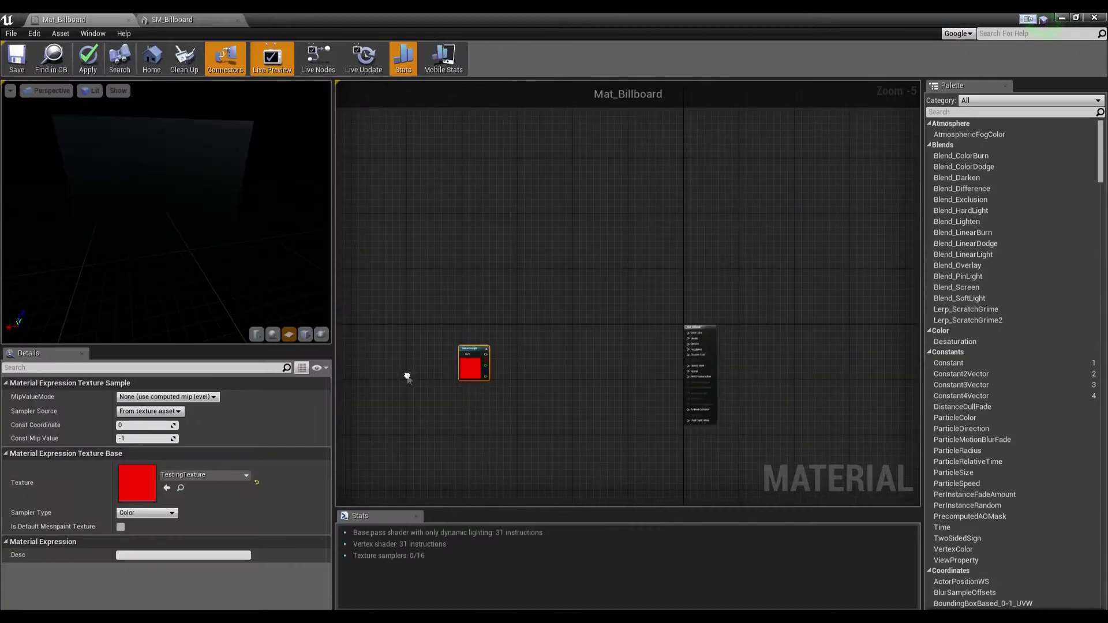
{"action": "scroll", "coordinate": [525, 396], "scroll_direction": "up", "scroll_amount": 4}
{"action": "right_click_drag", "start_coordinate": [395, 317], "coordinate": [444, 320]}
{"action": "left_click_drag", "start_coordinate": [372, 305], "coordinate": [720, 230]}
Connect the Texture Sample's RGB output to Base Color and its alpha output to Opacity Mask.
{"action": "right_click_drag", "start_coordinate": [784, 247], "coordinate": [696, 264]}
{"action": "left_click_drag", "start_coordinate": [653, 198], "coordinate": [777, 222]}
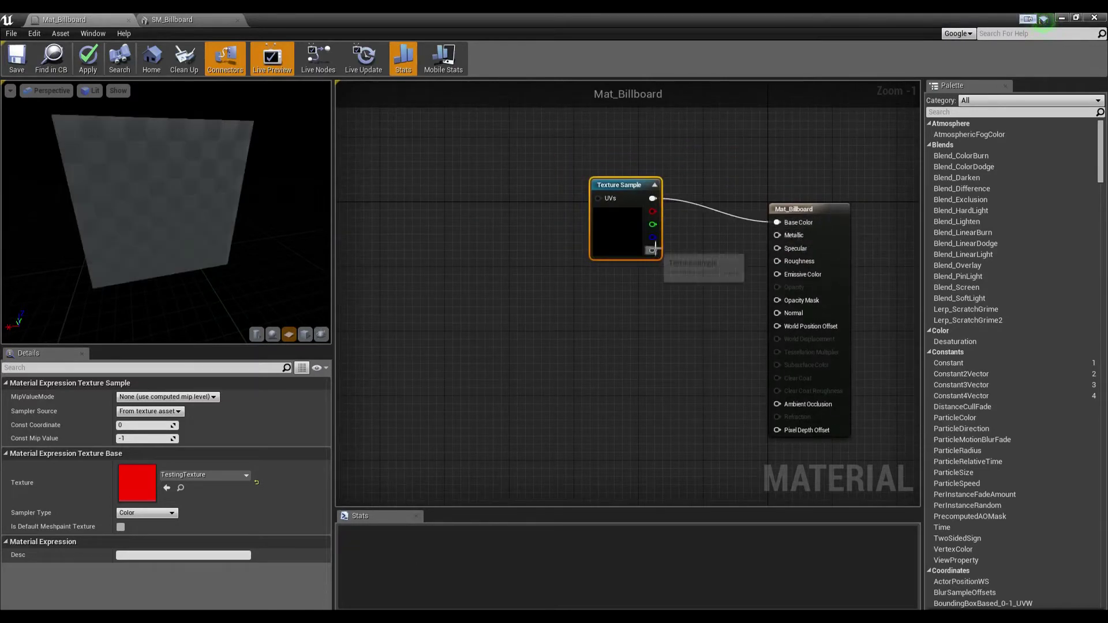
{"action": "left_click_drag", "start_coordinate": [654, 249], "coordinate": [683, 257]}
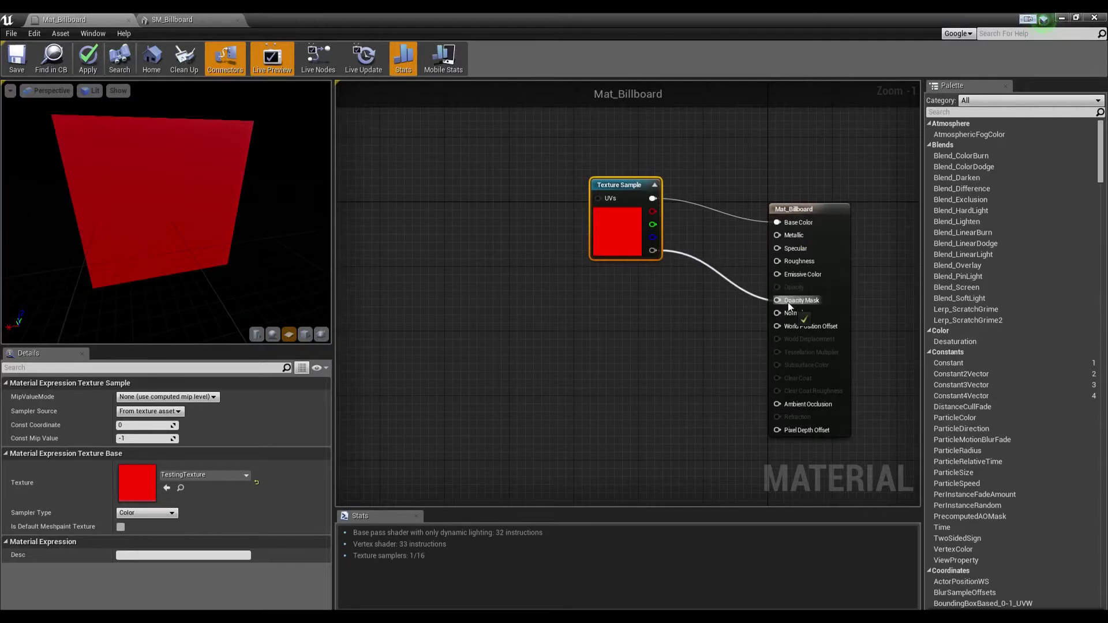
{"action": "left_click_drag", "start_coordinate": [788, 303], "coordinate": [787, 301]}
{"action": "right_click_drag", "start_coordinate": [672, 371], "coordinate": [606, 365]}
Check the material's Blend Mode options and inspect the masked texture on the preview plane.
{"action": "left_click", "coordinate": [463, 382]}
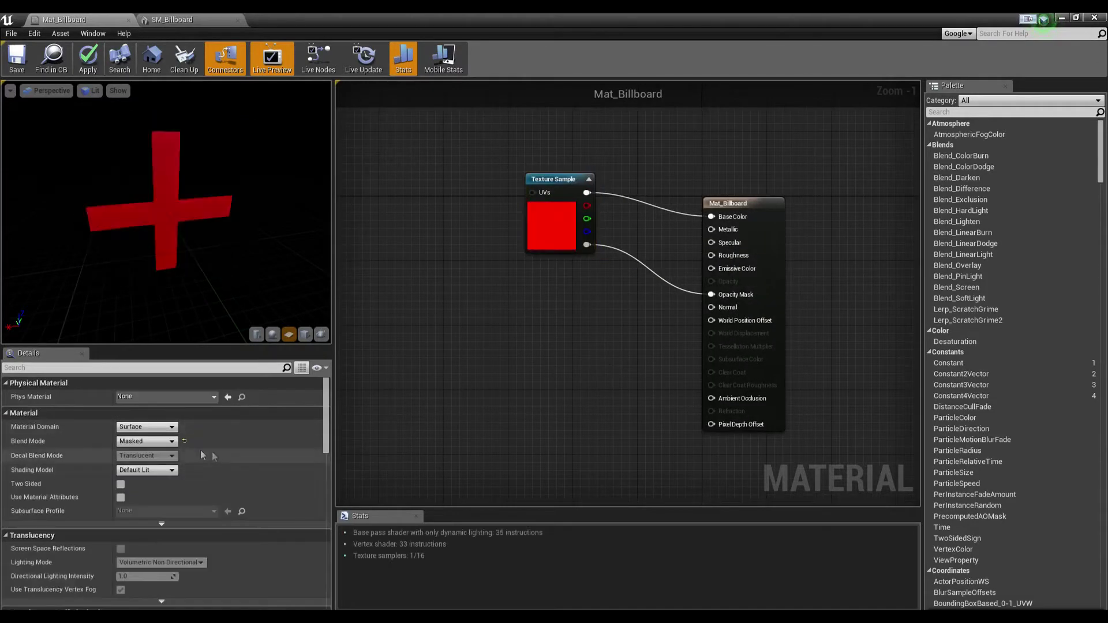
{"action": "left_click", "coordinate": [158, 442]}
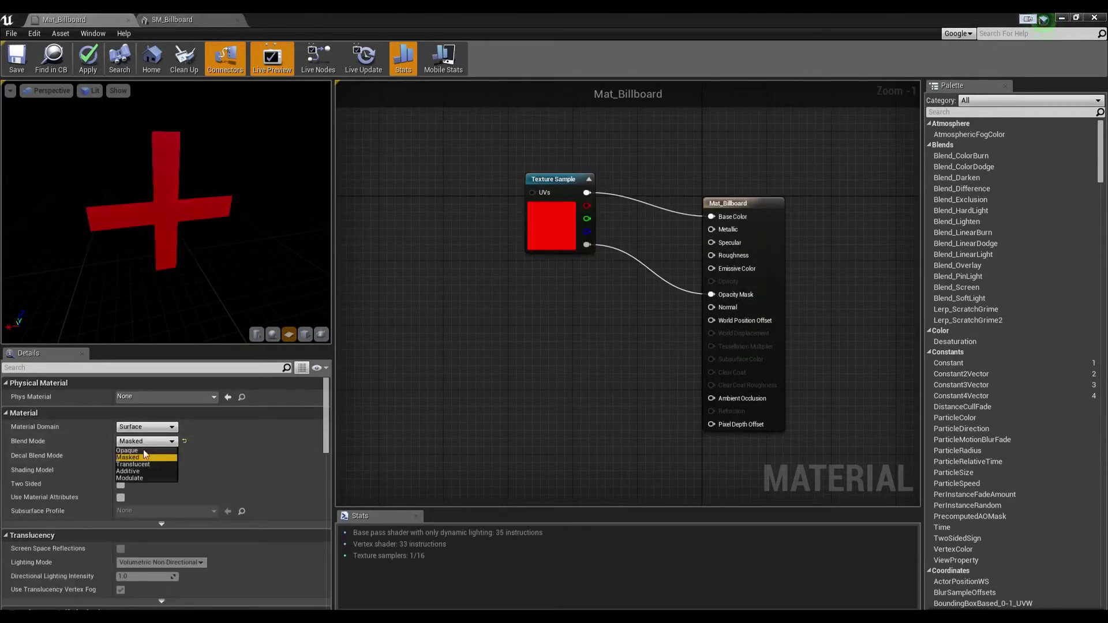
{"action": "left_click", "coordinate": [446, 445]}
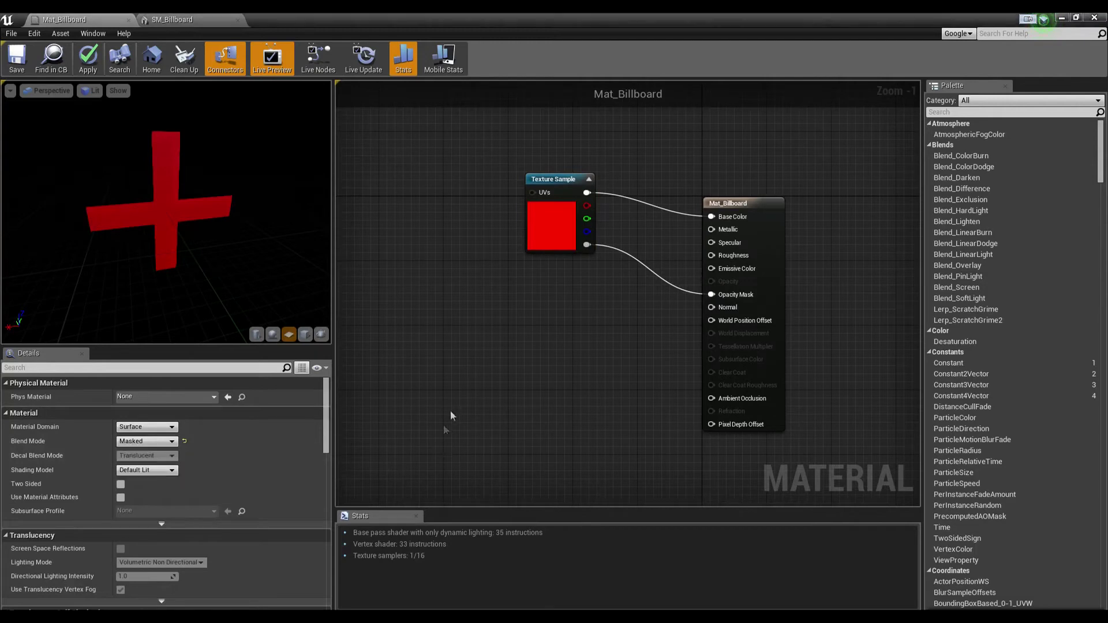
{"action": "right_click_drag", "start_coordinate": [449, 412], "coordinate": [491, 452]}
{"action": "left_click", "coordinate": [576, 273]}
{"action": "right_click_drag", "start_coordinate": [492, 372], "coordinate": [428, 341]}
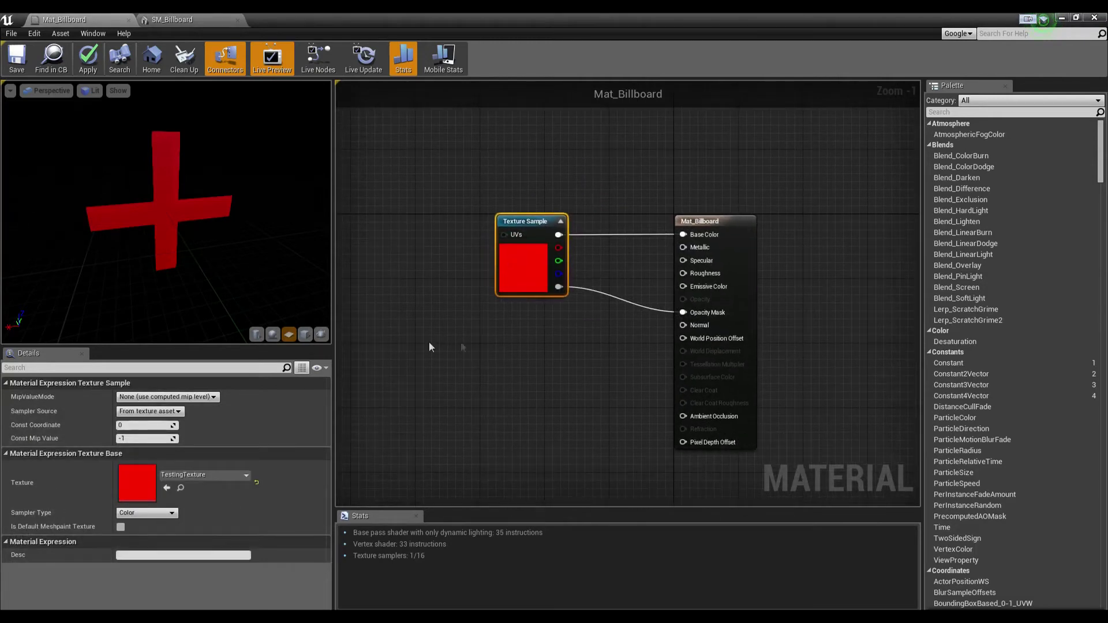
{"action": "left_click_drag", "start_coordinate": [178, 283], "coordinate": [199, 284]}
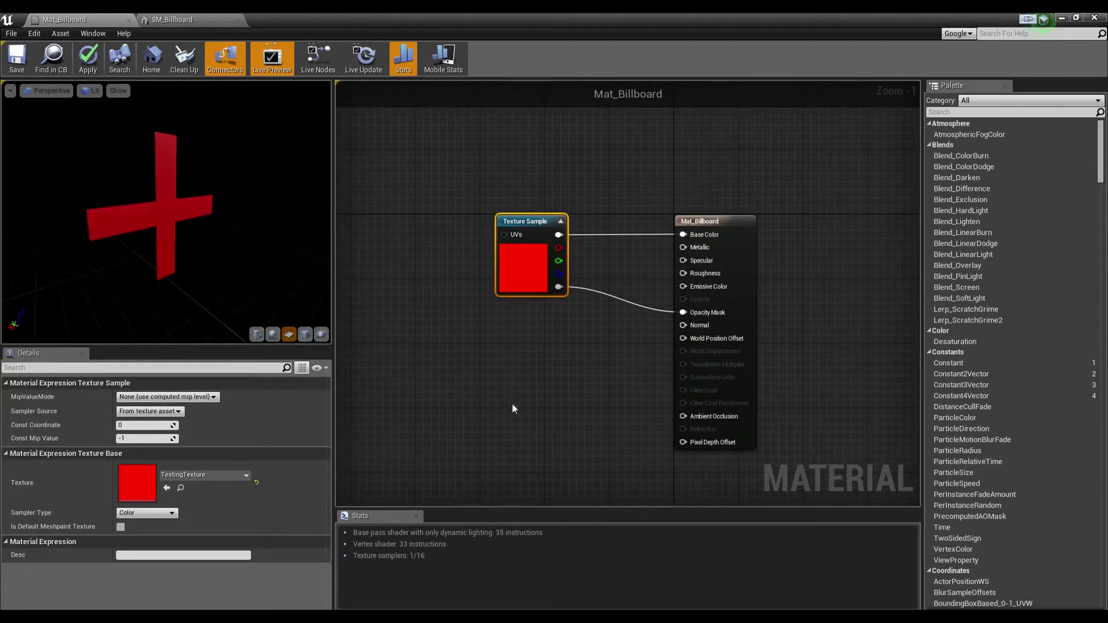
Add a CameraPositionWS node in an empty area of the graph, away from the Texture Sample.
{"action": "scroll", "coordinate": [483, 391], "scroll_direction": "down", "scroll_amount": 3}
{"action": "right_click_drag", "start_coordinate": [482, 390], "coordinate": [779, 324]}
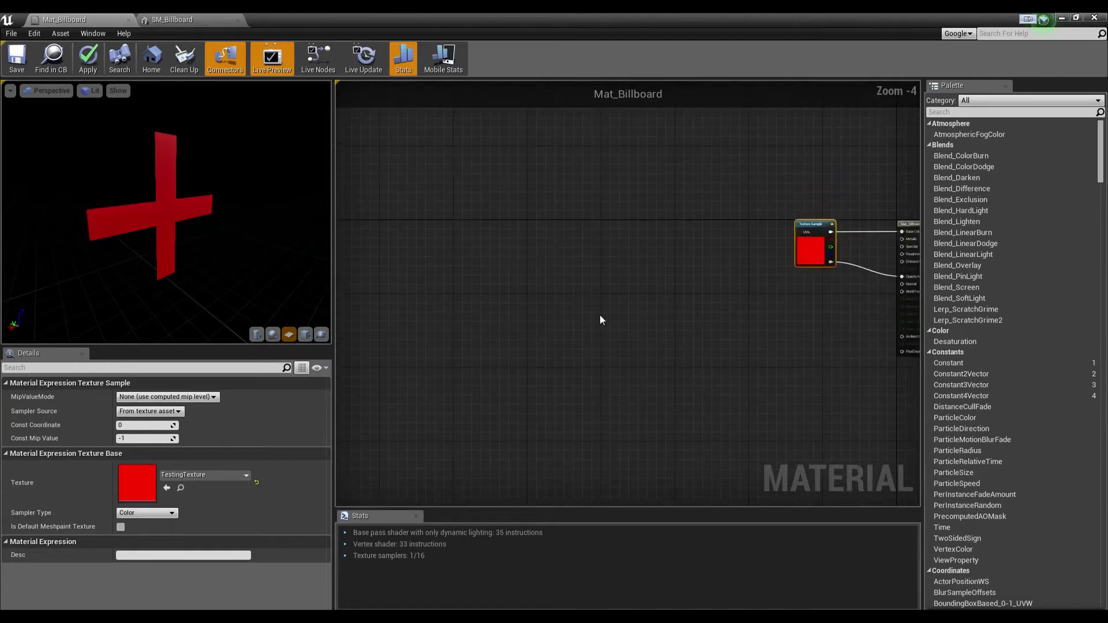
{"action": "right_click_drag", "start_coordinate": [601, 316], "coordinate": [719, 312]}
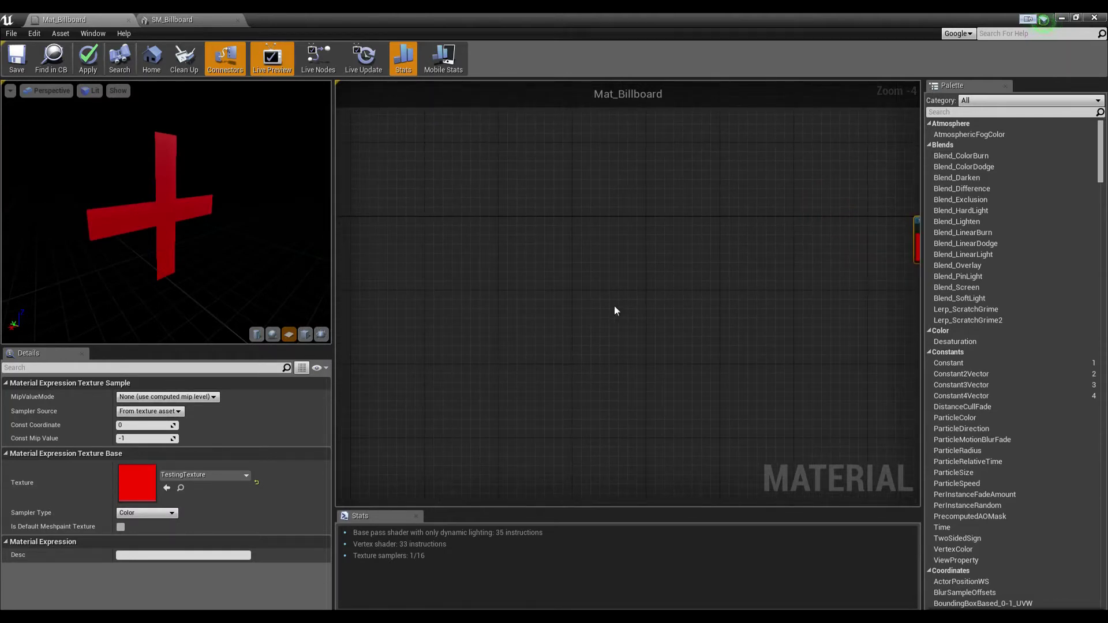
{"action": "right_click", "coordinate": [546, 329]}
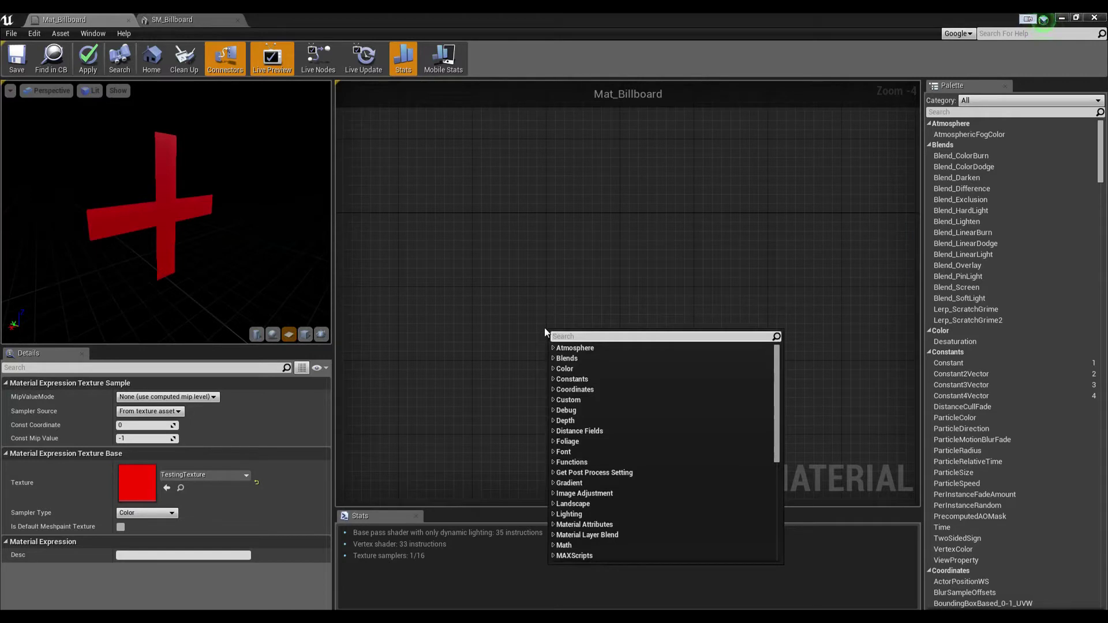
{"action": "type", "text": "camera"}
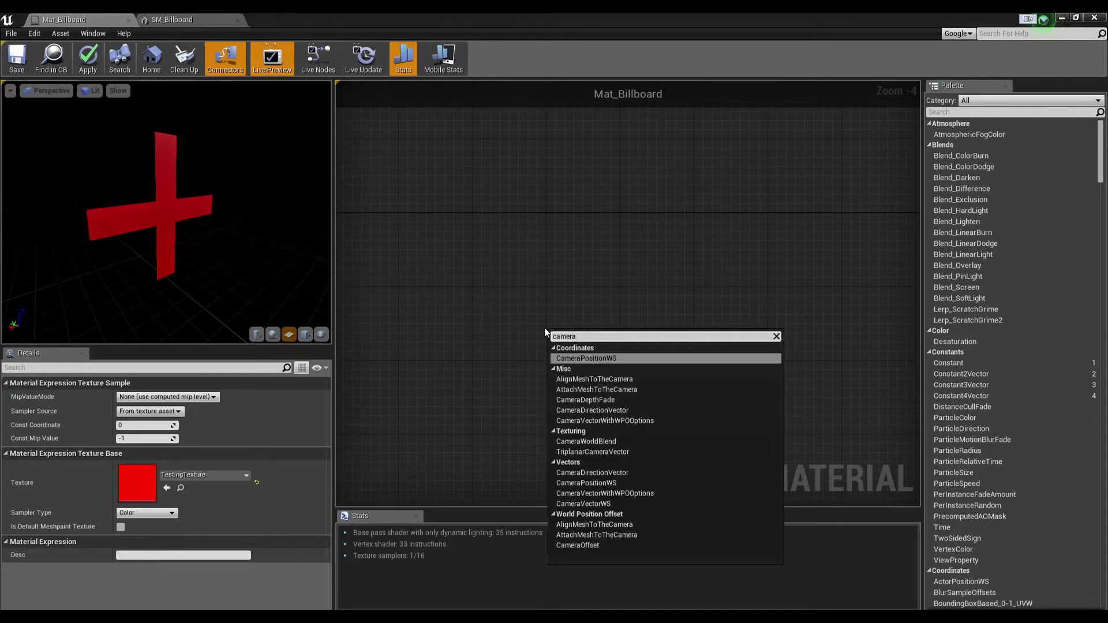
{"action": "key", "text": "Return"}
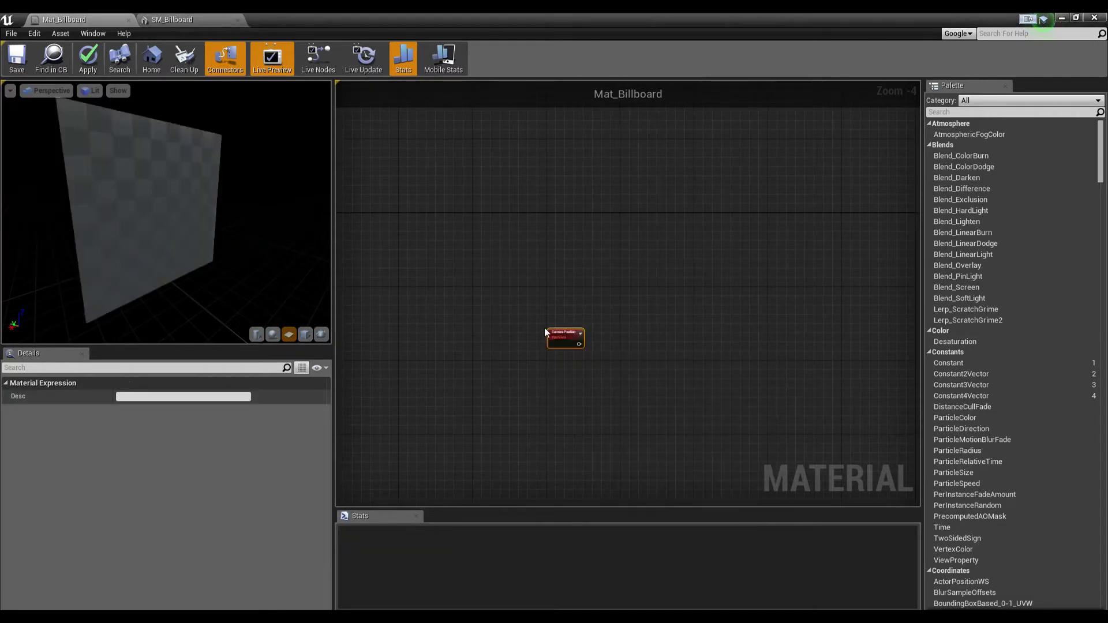
{"action": "right_click_drag", "start_coordinate": [545, 327], "coordinate": [607, 331]}
{"action": "scroll", "coordinate": [544, 328], "scroll_direction": "up", "scroll_amount": 1}
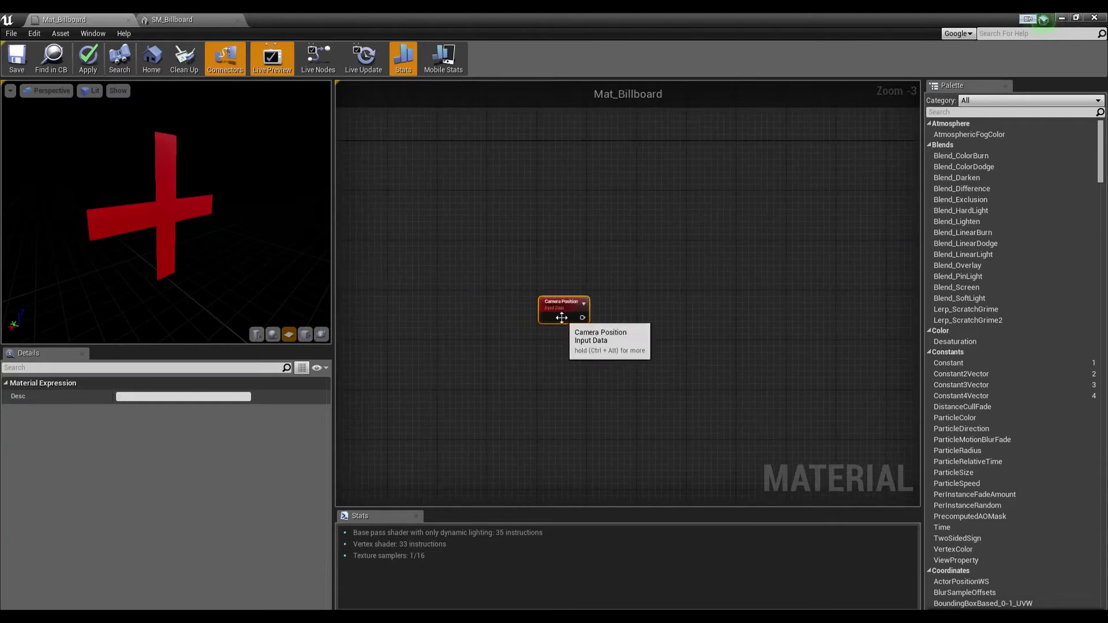
{"action": "left_click_drag", "start_coordinate": [562, 317], "coordinate": [471, 307]}
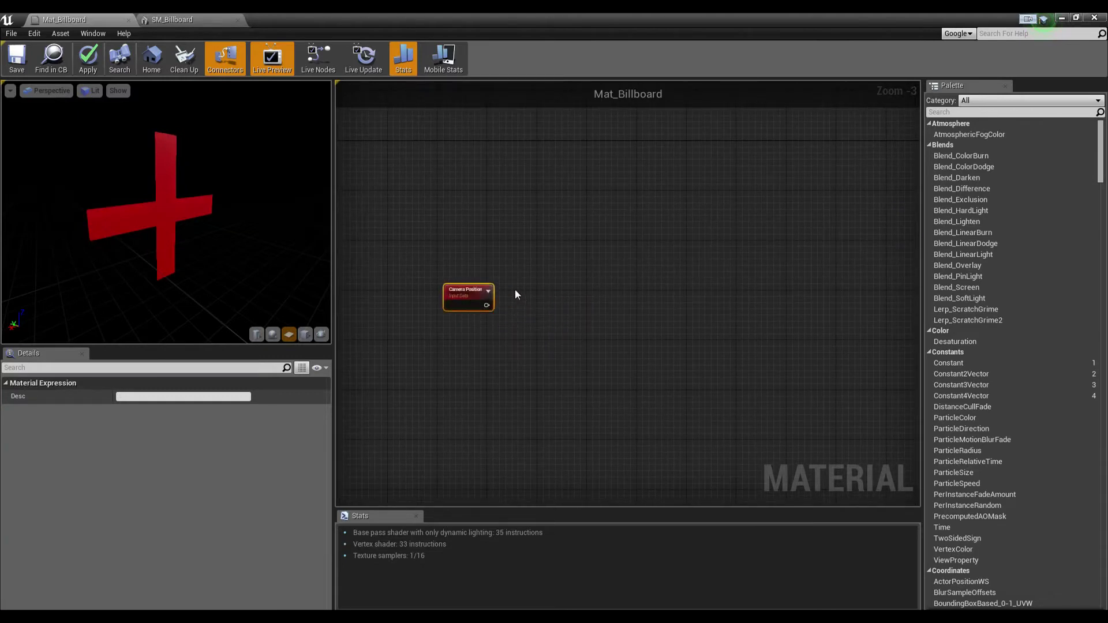
Add a Multiply node after Camera Position and connect Camera Position to its A input.
{"action": "left_click", "coordinate": [536, 299]}
{"action": "left_click_drag", "start_coordinate": [490, 307], "coordinate": [544, 310]}
{"action": "scroll", "coordinate": [534, 339], "scroll_direction": "up", "scroll_amount": 1}
{"action": "right_click_drag", "start_coordinate": [534, 339], "coordinate": [586, 361]}
{"action": "scroll", "coordinate": [586, 357], "scroll_direction": "up", "scroll_amount": 2}
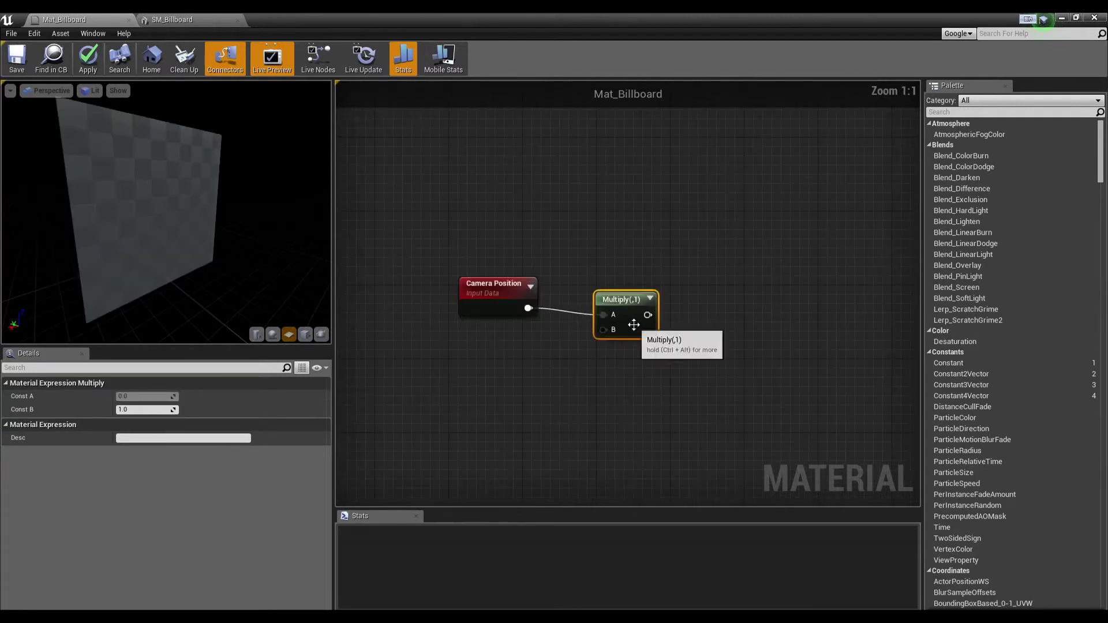
{"action": "left_click_drag", "start_coordinate": [633, 323], "coordinate": [644, 349]}
Add a Constant3Vector node and place it directly below the Camera Position node.
{"action": "right_click_drag", "start_coordinate": [512, 375], "coordinate": [554, 343]}
{"action": "key", "text": "3"}
{"action": "left_click", "coordinate": [552, 341]}
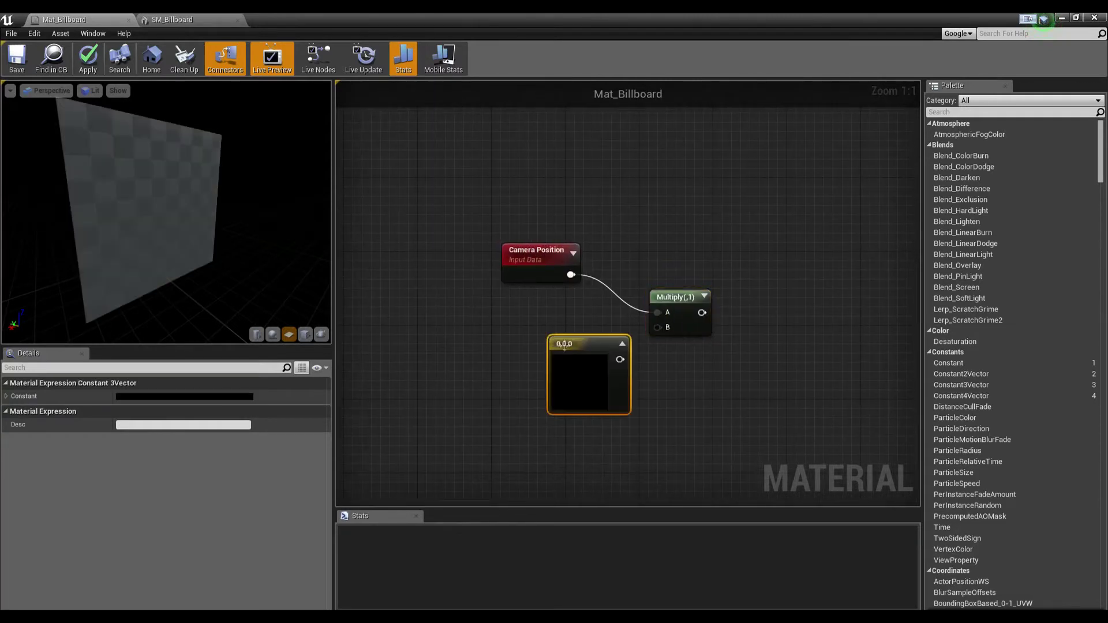
{"action": "left_click_drag", "start_coordinate": [582, 364], "coordinate": [534, 357]}
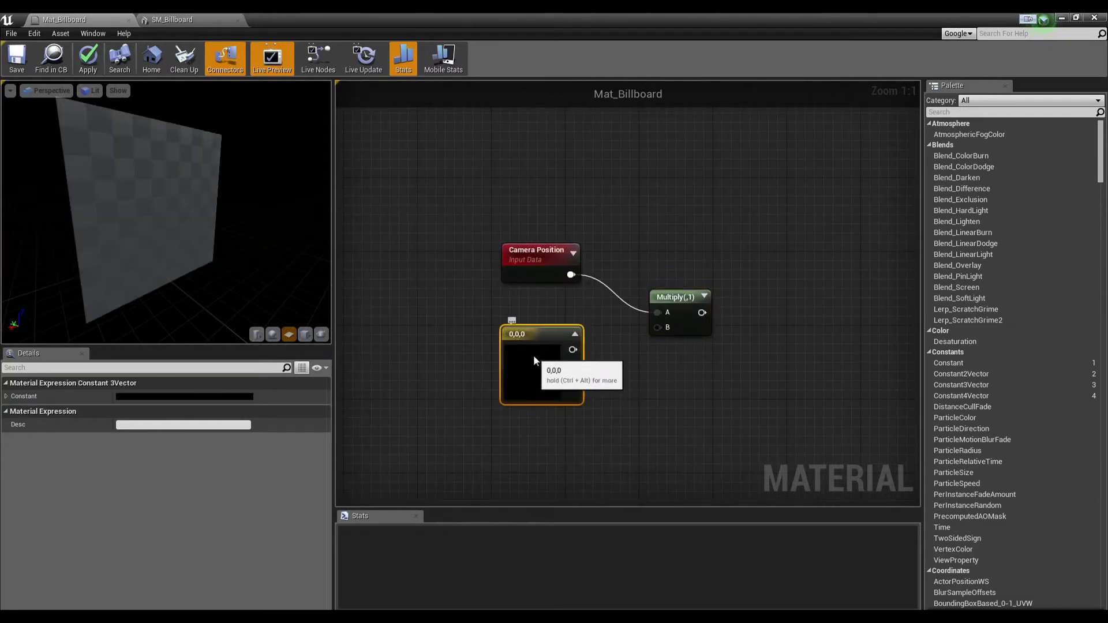
Set the Constant3Vector's R and G values to 1.
{"action": "left_click", "coordinate": [251, 396]}
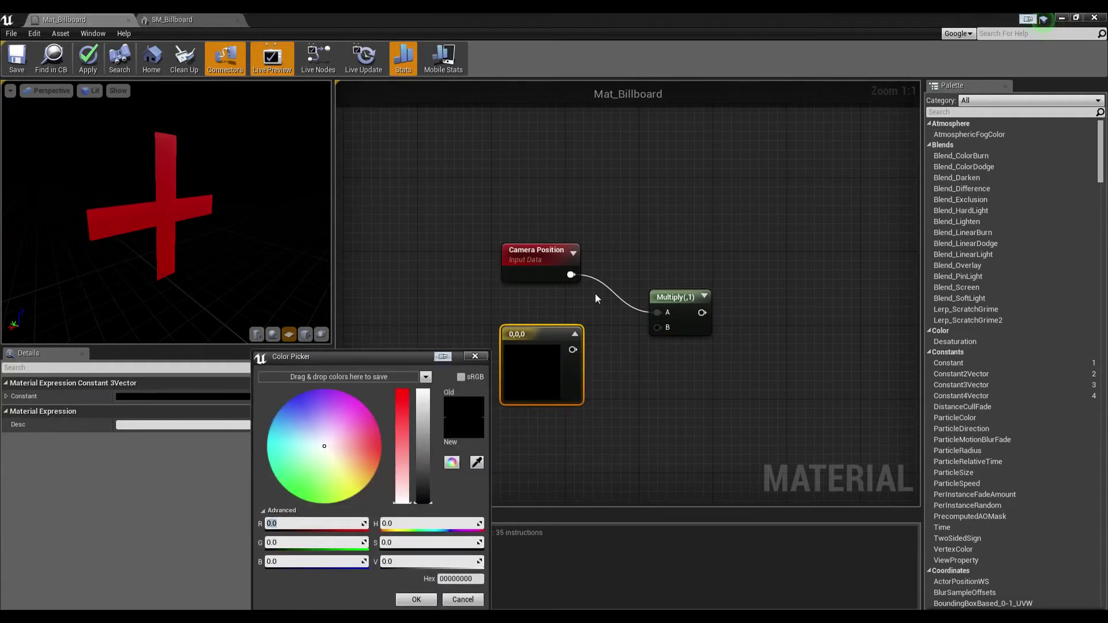
{"action": "type", "text": "1"}
{"action": "key", "text": "Tab"}
{"action": "type", "text": "1"}
{"action": "key", "text": "Return"}
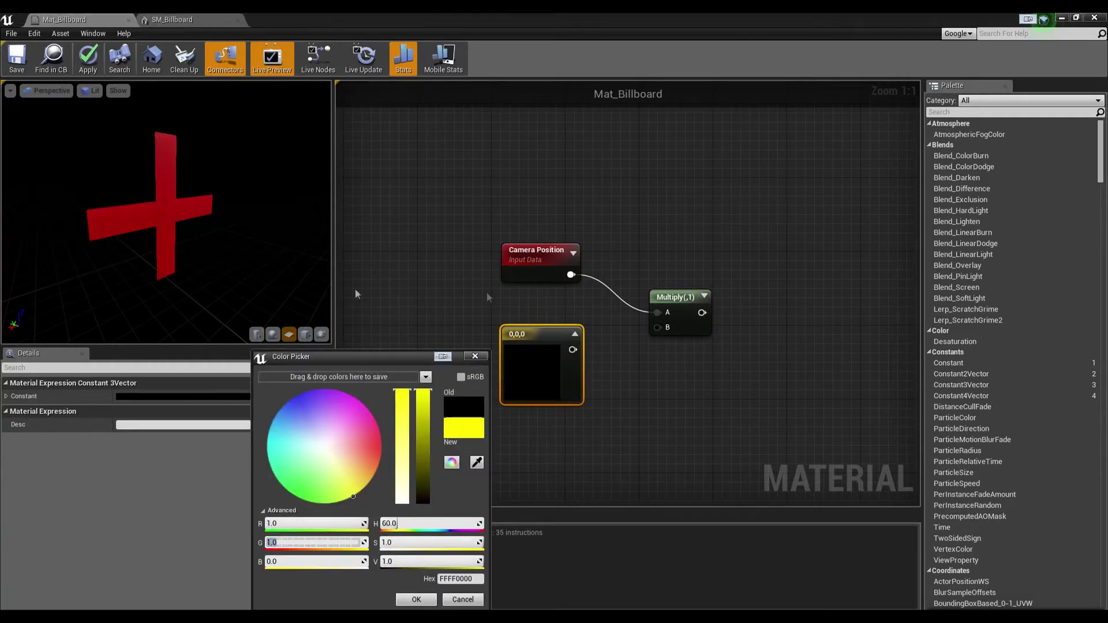
{"action": "left_click", "coordinate": [414, 601]}
{"action": "right_click_drag", "start_coordinate": [549, 421], "coordinate": [516, 456]}
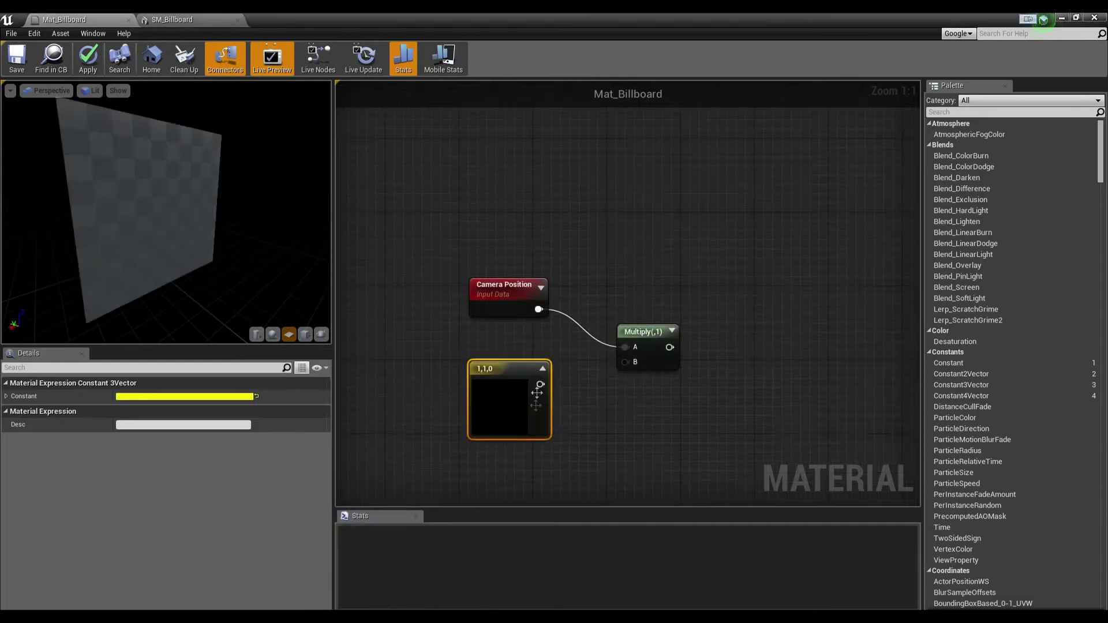
{"action": "double_click", "coordinate": [490, 412]}
{"action": "left_click", "coordinate": [656, 600]}
Collapse the constant node's preview and connect its output to the Multiply node's B input.
{"action": "left_click", "coordinate": [543, 369]}
{"action": "mouse_move", "coordinate": [500, 384]}
{"action": "left_mouse_down"}
{"action": "mouse_move", "coordinate": [635, 364]}
{"action": "mouse_move", "coordinate": [494, 381]}
{"action": "mouse_move", "coordinate": [509, 376]}
{"action": "left_mouse_up"}
{"action": "left_click_drag", "start_coordinate": [632, 333], "coordinate": [622, 315]}
{"action": "right_click_drag", "start_coordinate": [621, 381], "coordinate": [528, 405]}
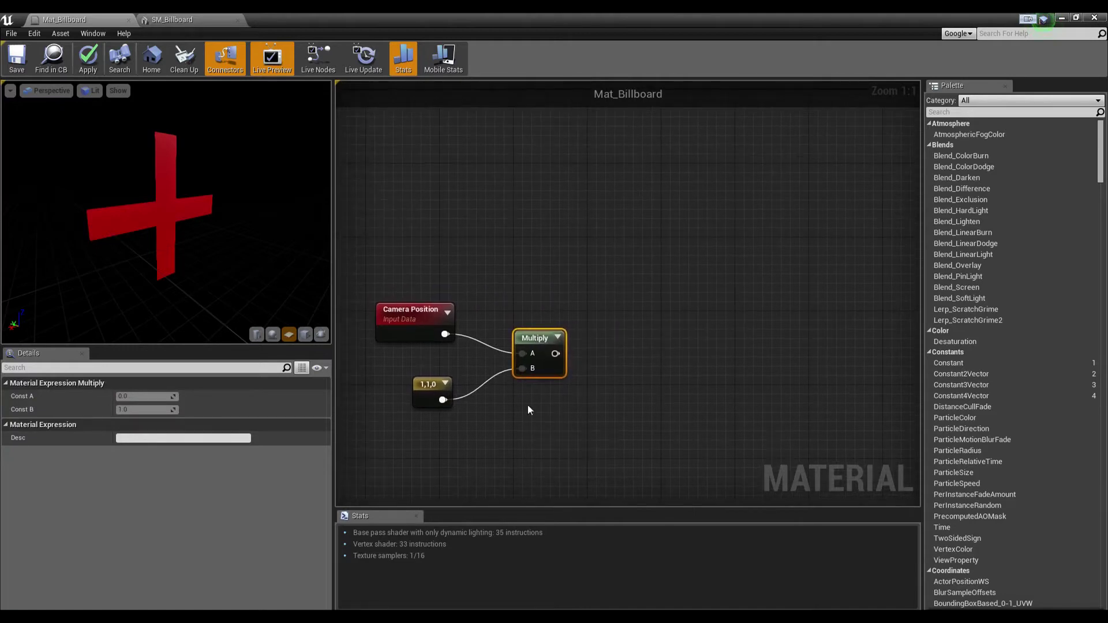
Add a Subtract node after Multiply and connect the Multiply output to its B input.
{"action": "right_click", "coordinate": [590, 353]}
{"action": "type", "text": "subtract"}
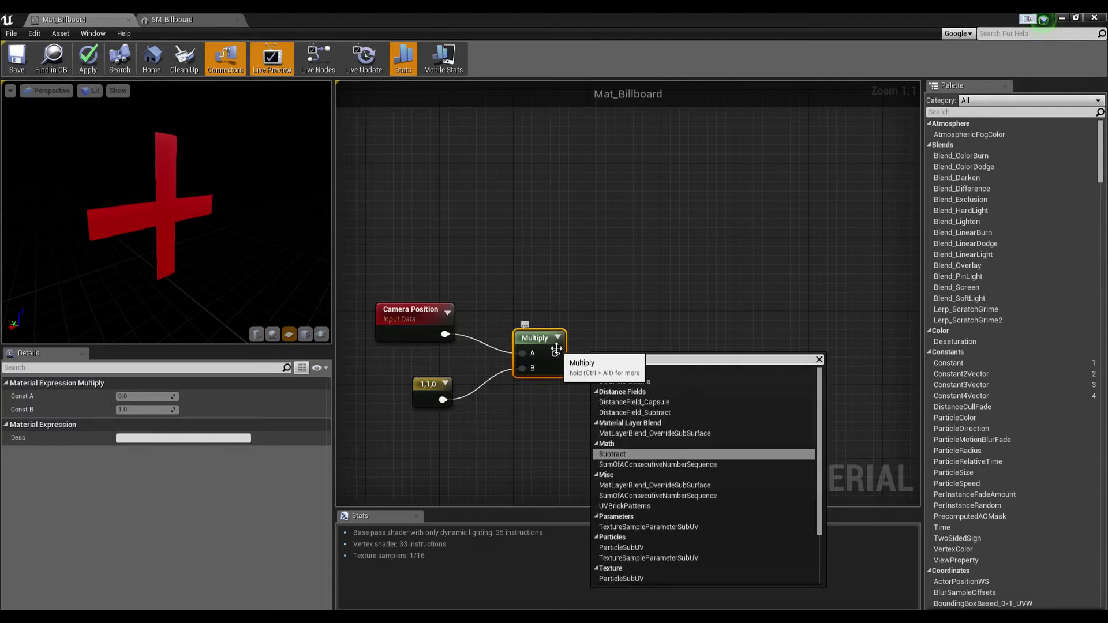
{"action": "key", "text": "Return"}
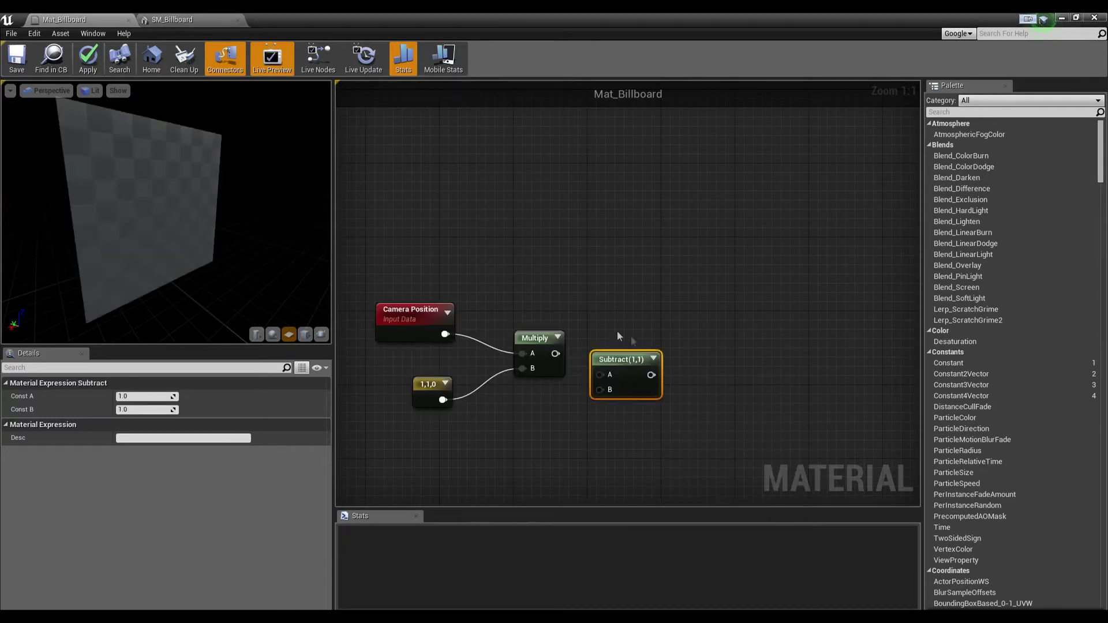
{"action": "left_click_drag", "start_coordinate": [620, 360], "coordinate": [654, 366]}
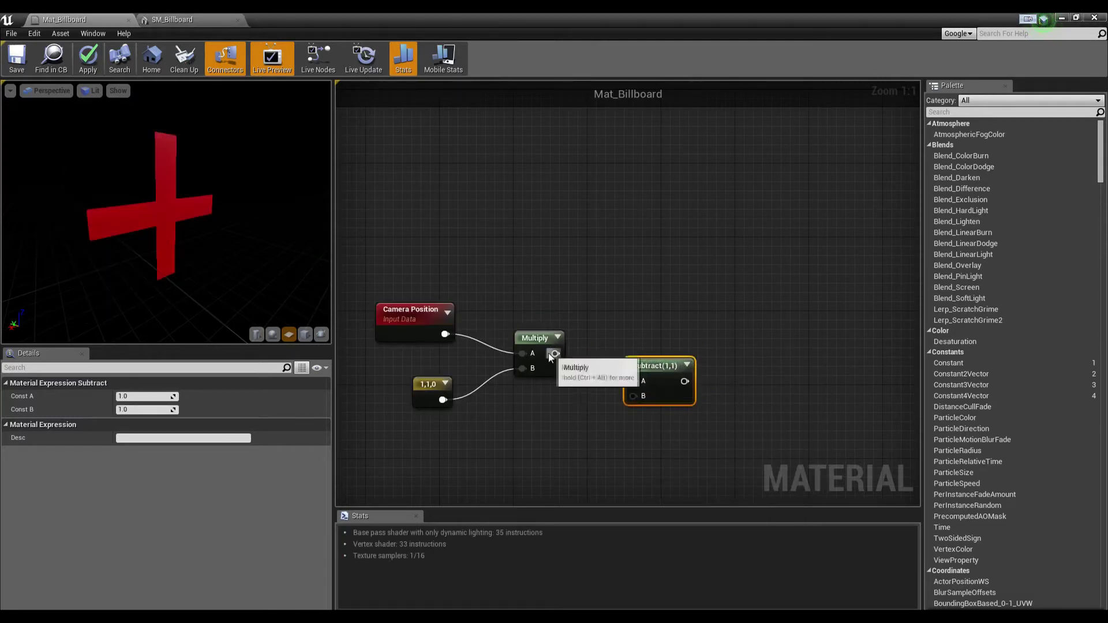
{"action": "left_click_drag", "start_coordinate": [550, 358], "coordinate": [569, 362]}
{"action": "left_click_drag", "start_coordinate": [648, 402], "coordinate": [696, 360]}
{"action": "right_click_drag", "start_coordinate": [562, 421], "coordinate": [590, 398]}
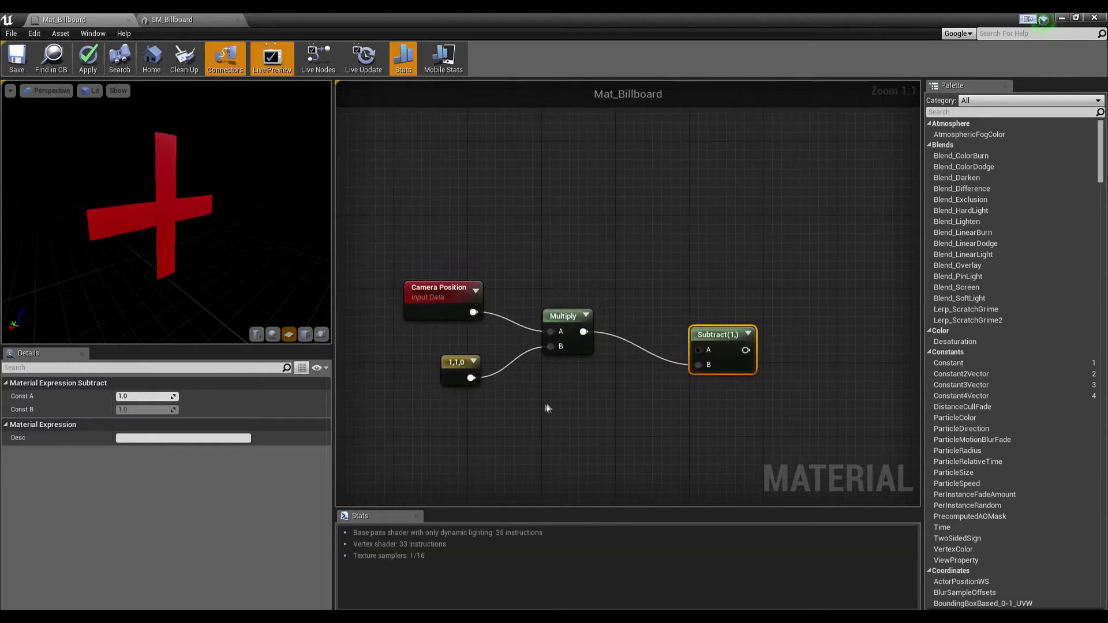
Add an ObjectPositionWS node below the Multiply node and connect its output to the Subtract node's A input.
{"action": "right_click", "coordinate": [558, 403]}
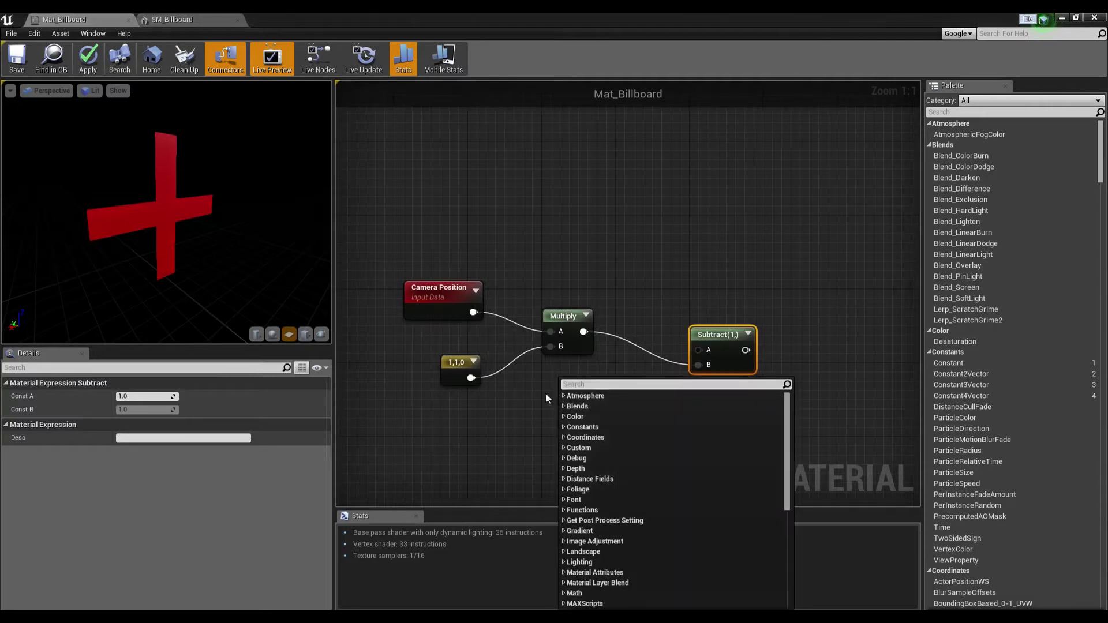
{"action": "type", "text": "objec"}
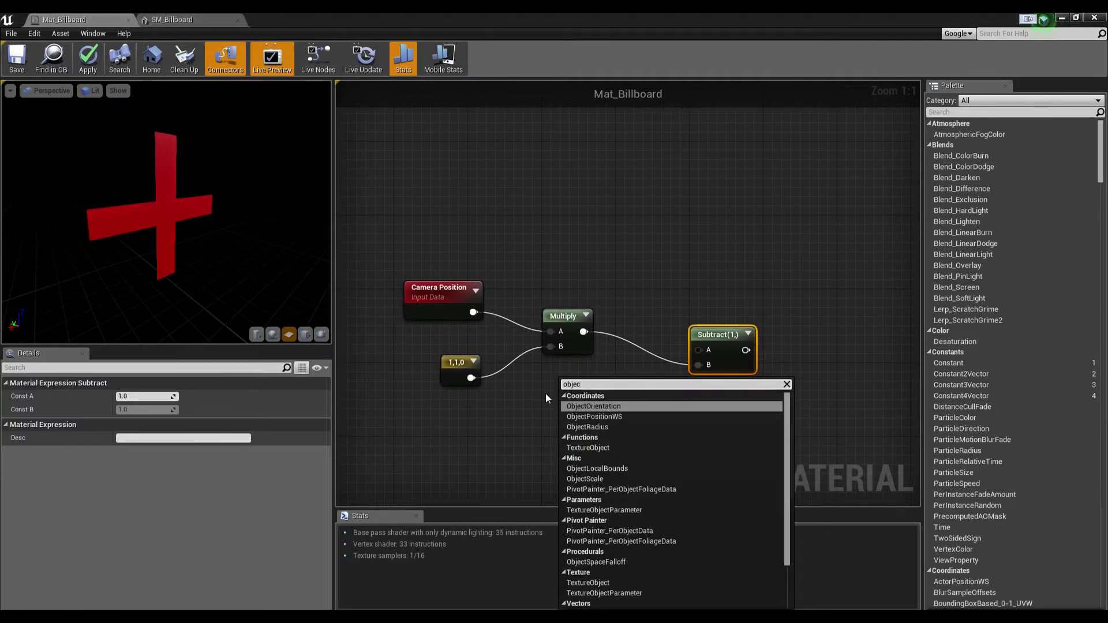
{"action": "key", "text": "Down"}
{"action": "key", "text": "Return"}
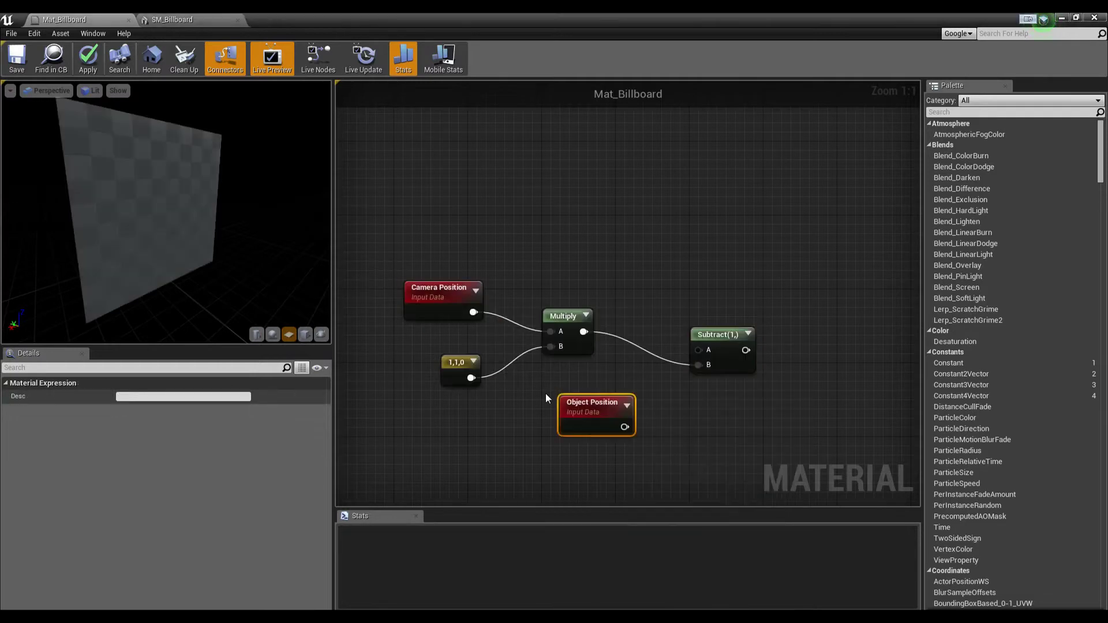
{"action": "left_click_drag", "start_coordinate": [592, 401], "coordinate": [675, 410]}
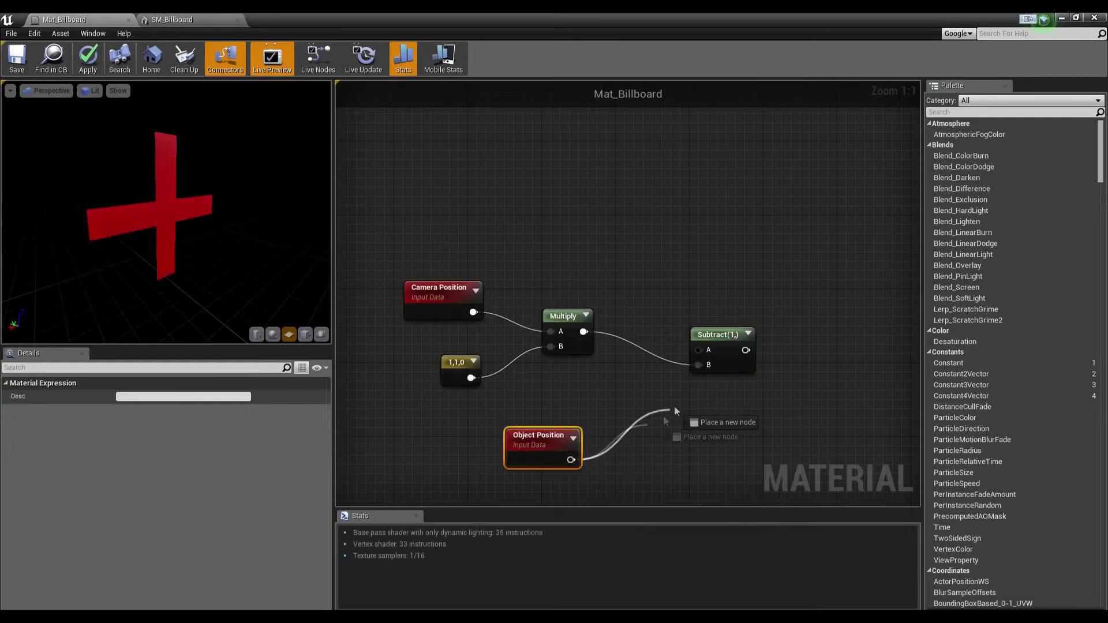
{"action": "left_click_drag", "start_coordinate": [700, 351], "coordinate": [700, 351]}
{"action": "left_click_drag", "start_coordinate": [539, 437], "coordinate": [558, 400]}
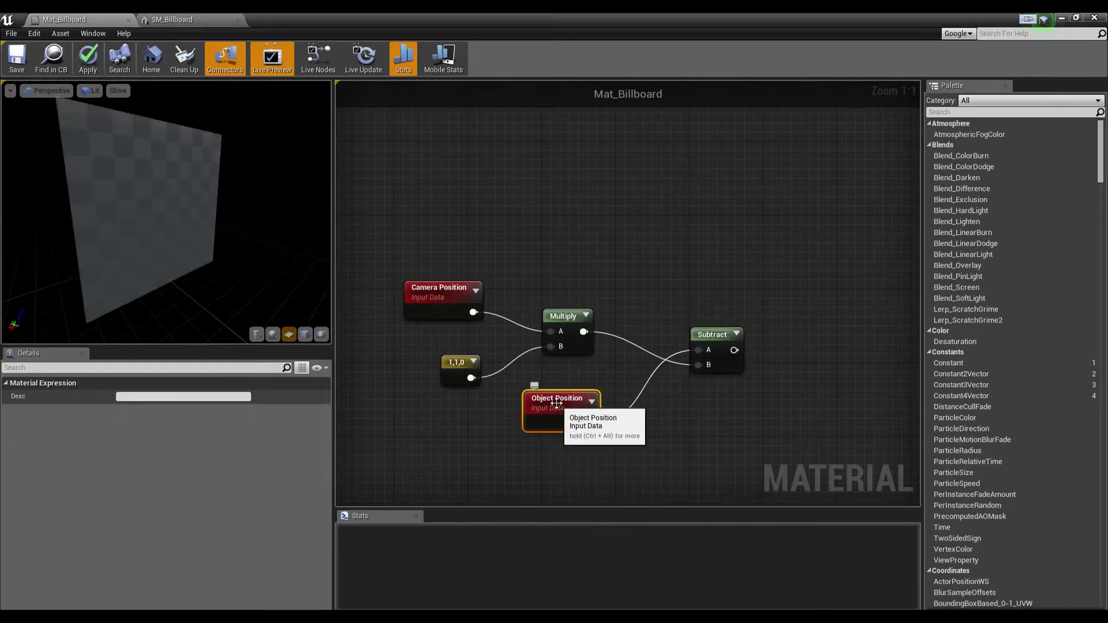
Add a Normalize node fed by the Subtract output and align it beside the Subtract node.
{"action": "right_click_drag", "start_coordinate": [668, 423], "coordinate": [587, 452]}
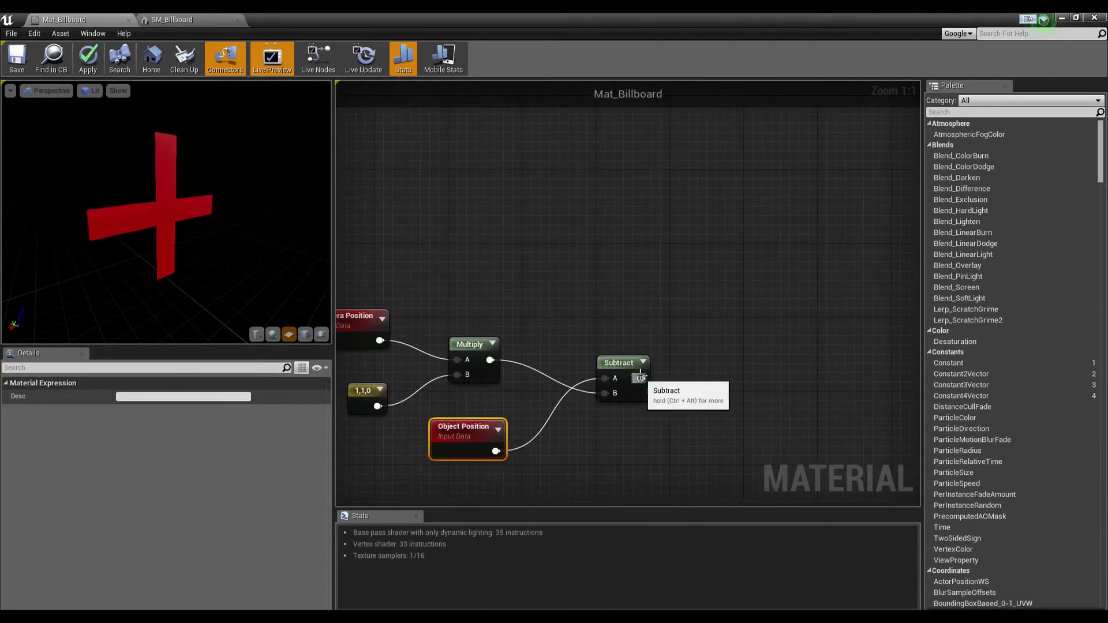
{"action": "left_click_drag", "start_coordinate": [699, 378], "coordinate": [707, 375]}
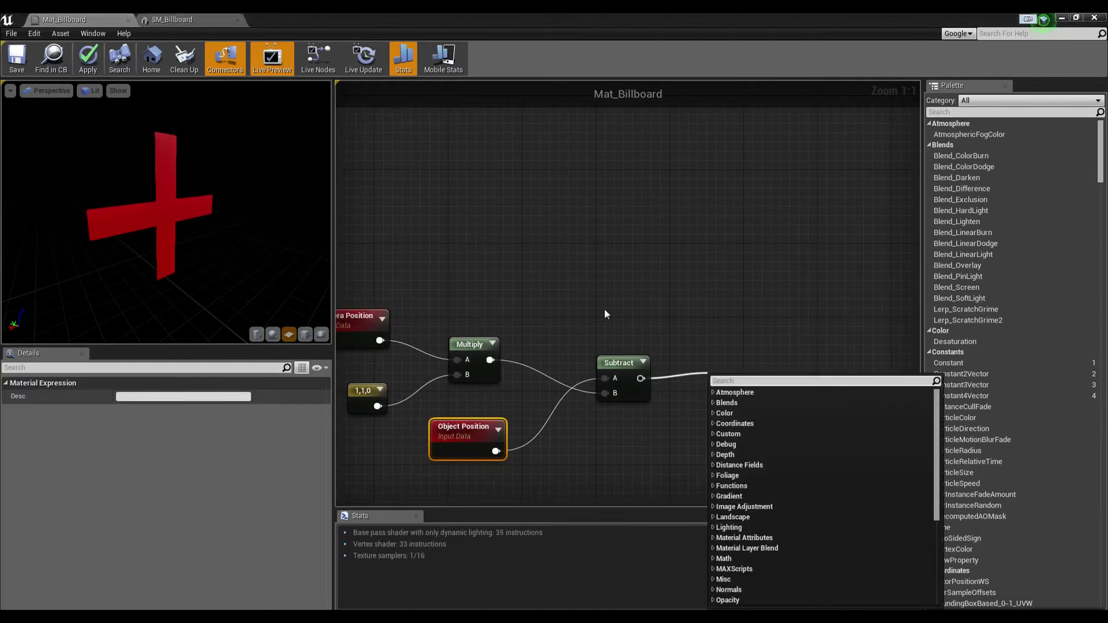
{"action": "type", "text": "normaliz"}
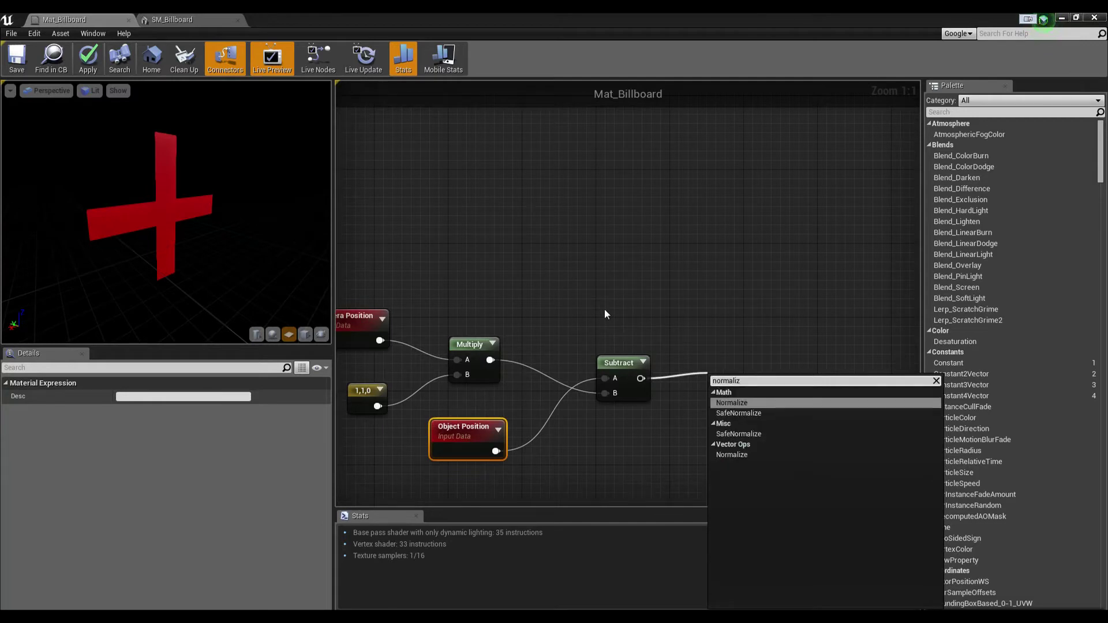
{"action": "key", "text": "Return"}
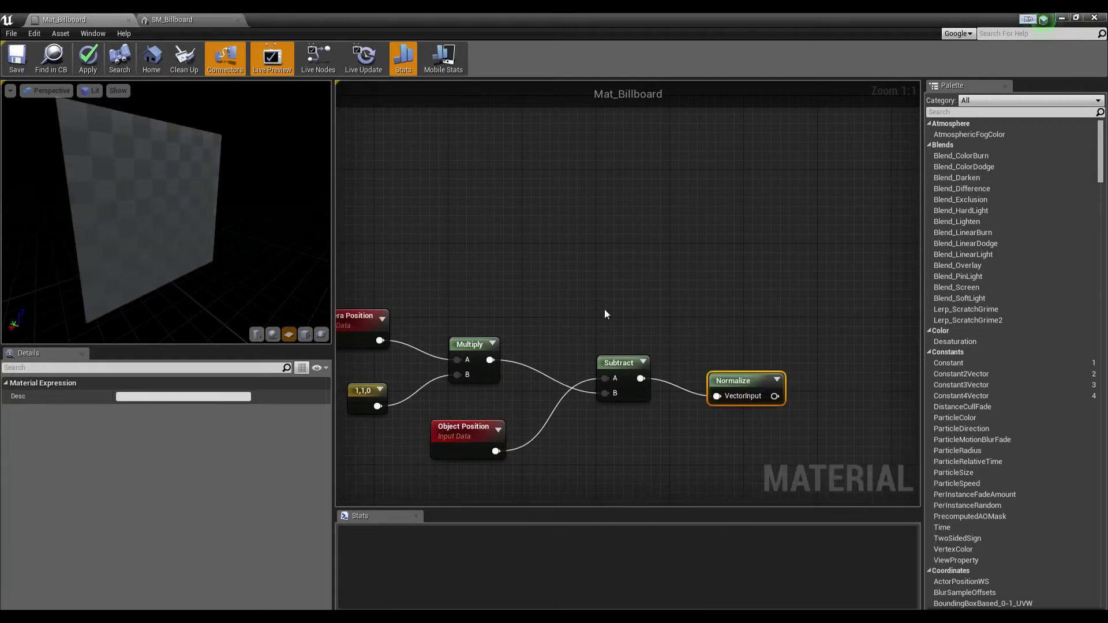
{"action": "left_click_drag", "start_coordinate": [724, 378], "coordinate": [722, 369]}
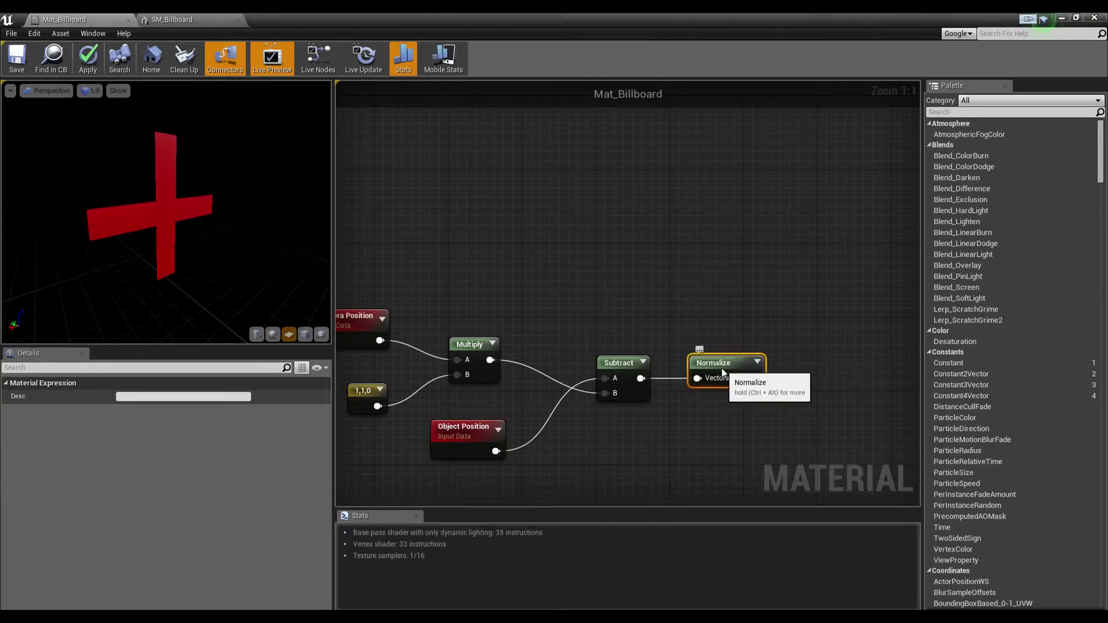
Add a Custom expression node fed by the Normalize output.
{"action": "right_click_drag", "start_coordinate": [794, 390], "coordinate": [629, 403]}
{"action": "left_click", "coordinate": [675, 382]}
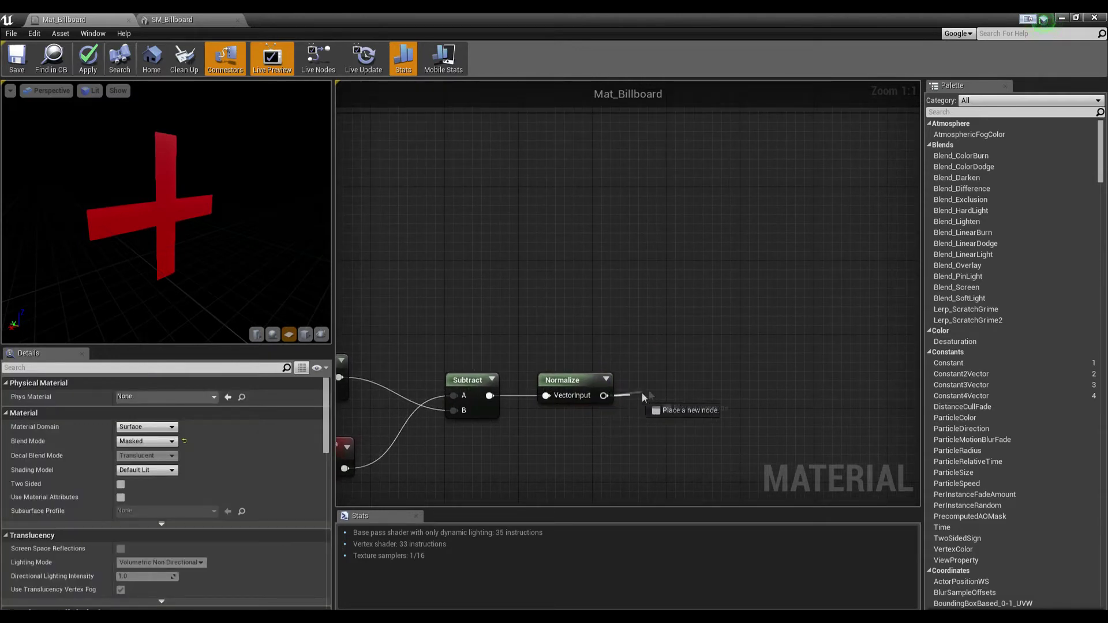
{"action": "left_click_drag", "start_coordinate": [643, 396], "coordinate": [653, 390]}
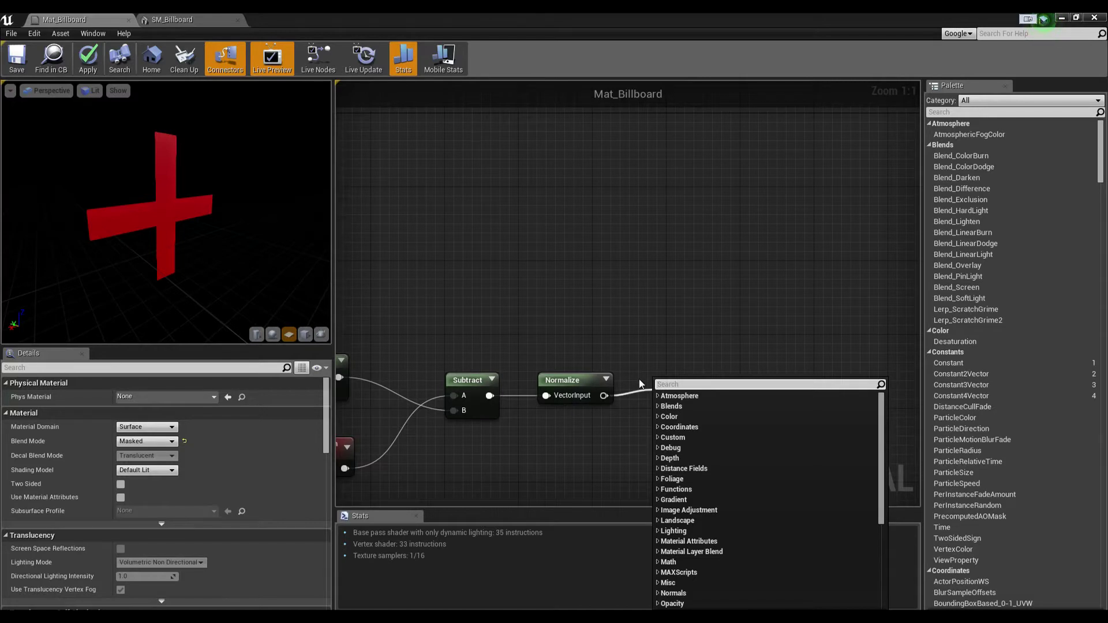
{"action": "type", "text": "custom"}
{"action": "key", "text": "Return"}
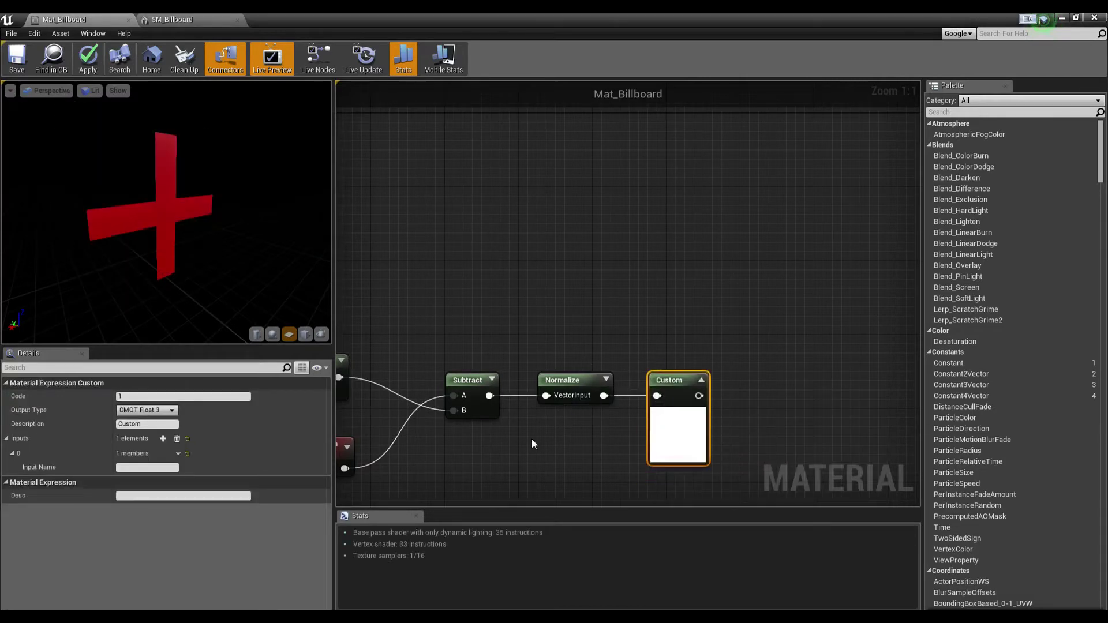
Set the Custom node's output type to CMOT Float 1 and name its input "In".
{"action": "right_click_drag", "start_coordinate": [532, 439], "coordinate": [556, 432]}
{"action": "left_click", "coordinate": [556, 433]}
{"action": "left_click", "coordinate": [706, 439]}
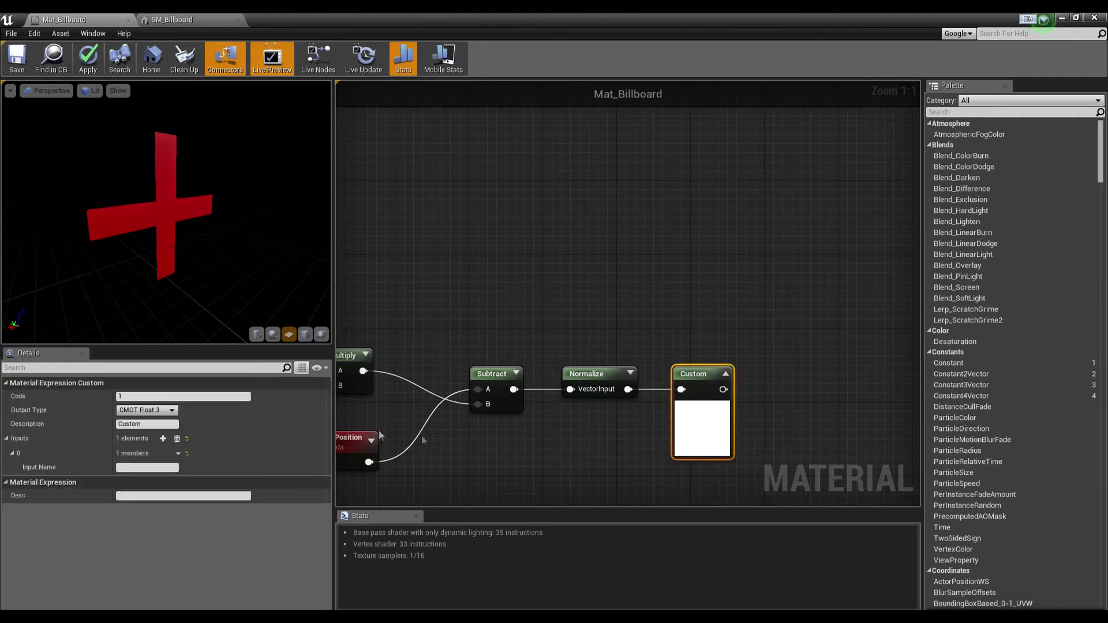
{"action": "left_click", "coordinate": [146, 411]}
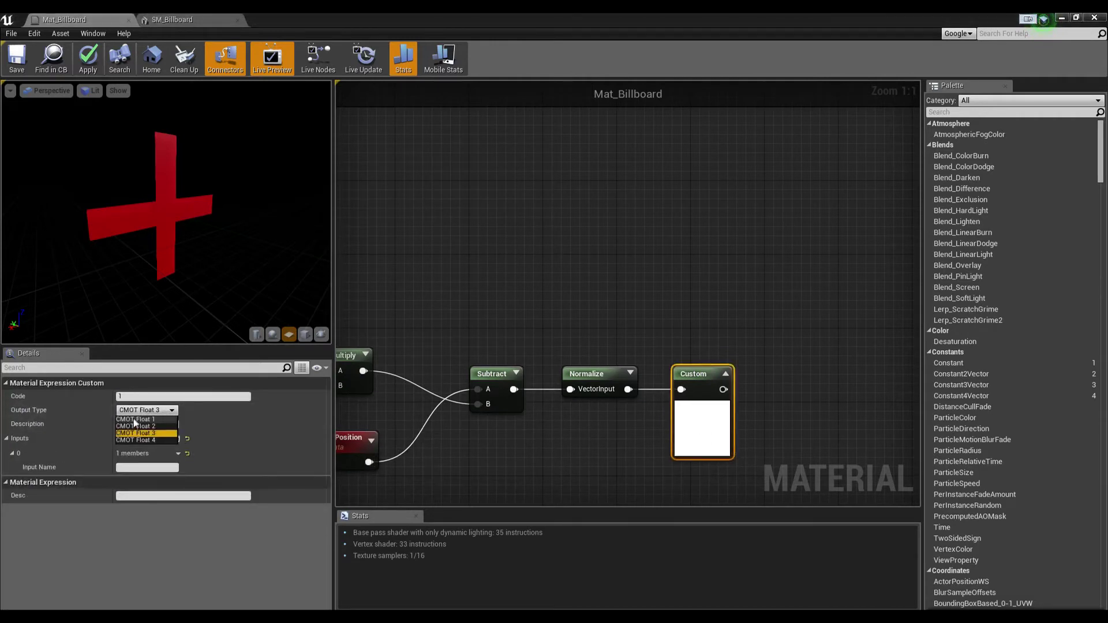
{"action": "left_click", "coordinate": [134, 420]}
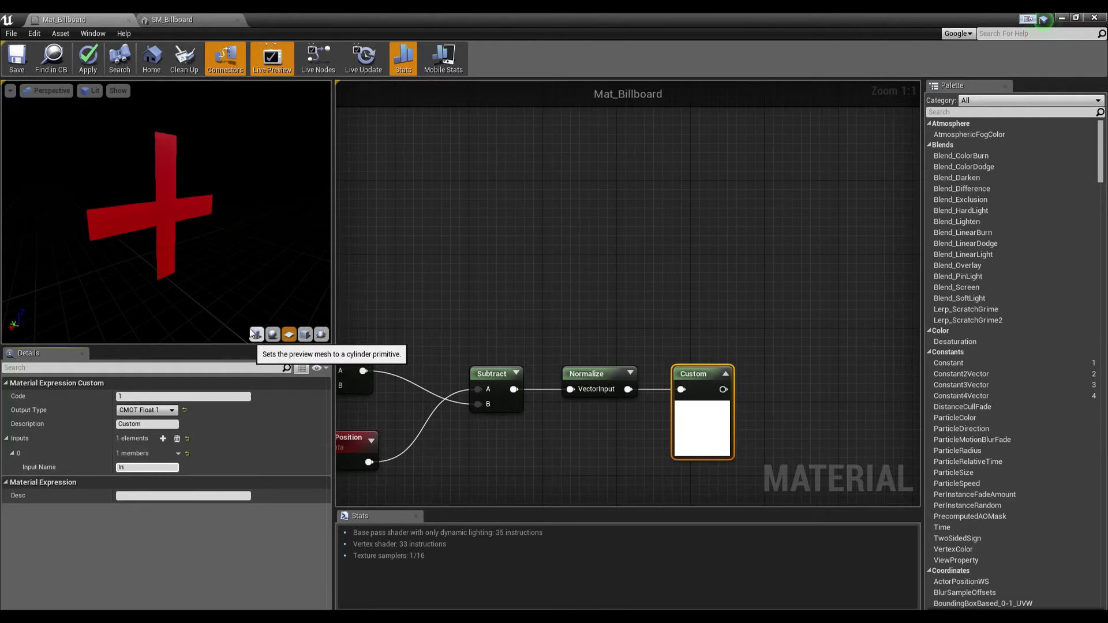
{"action": "key", "text": "Return"}
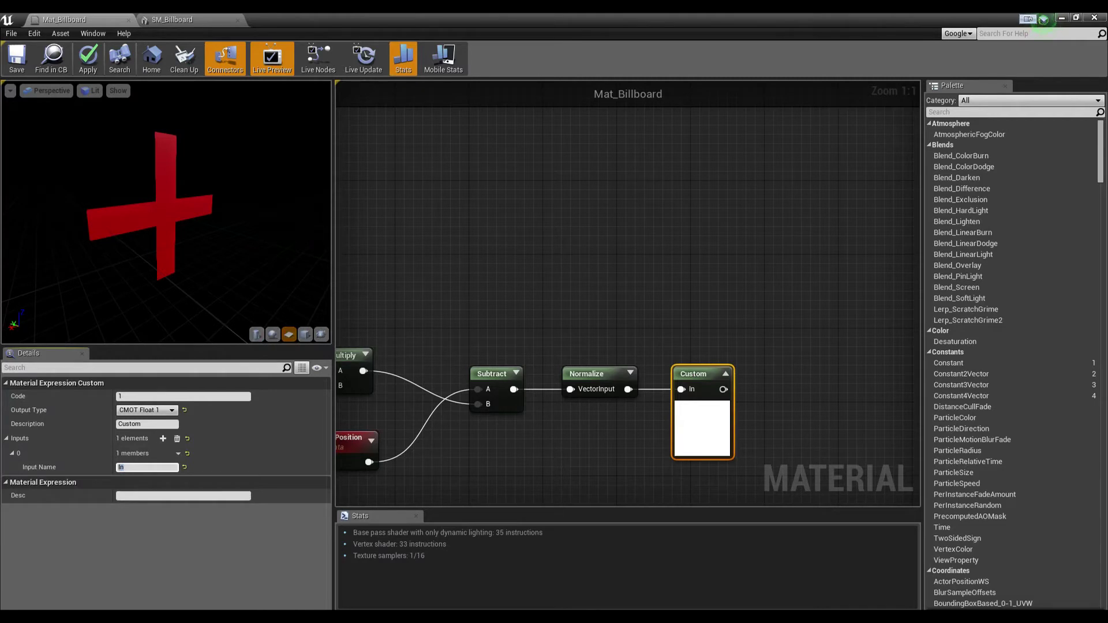
{"action": "left_click", "coordinate": [1044, 20]}
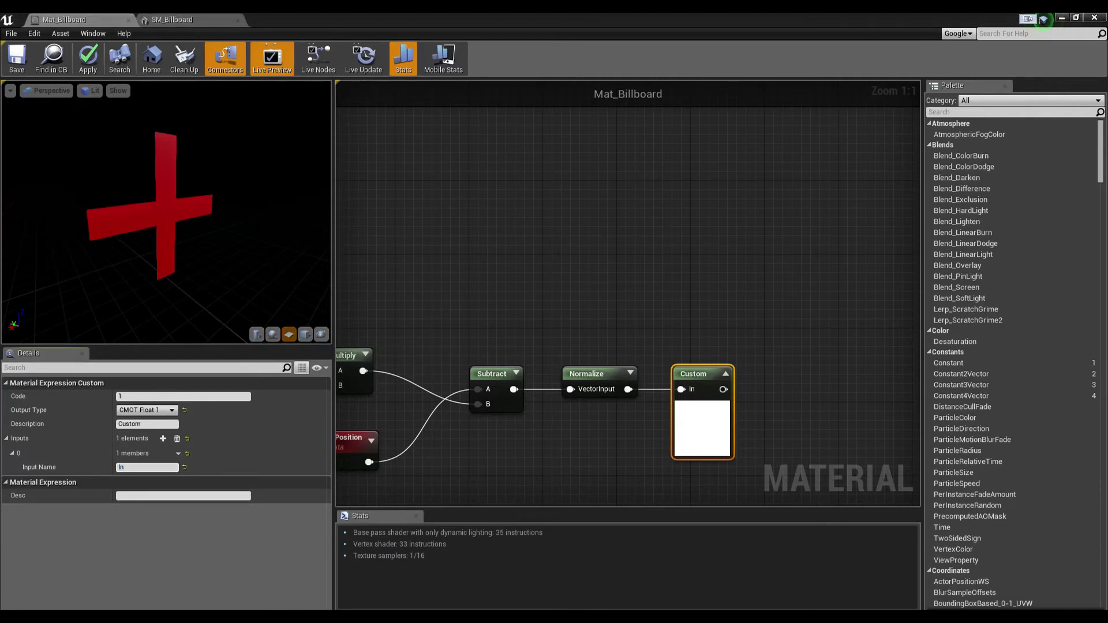
Set the Custom node's code to "float2 output; float2 Input1; output = atan2 (In.y,In.x); return (output);".
{"action": "left_click", "coordinate": [171, 396]}
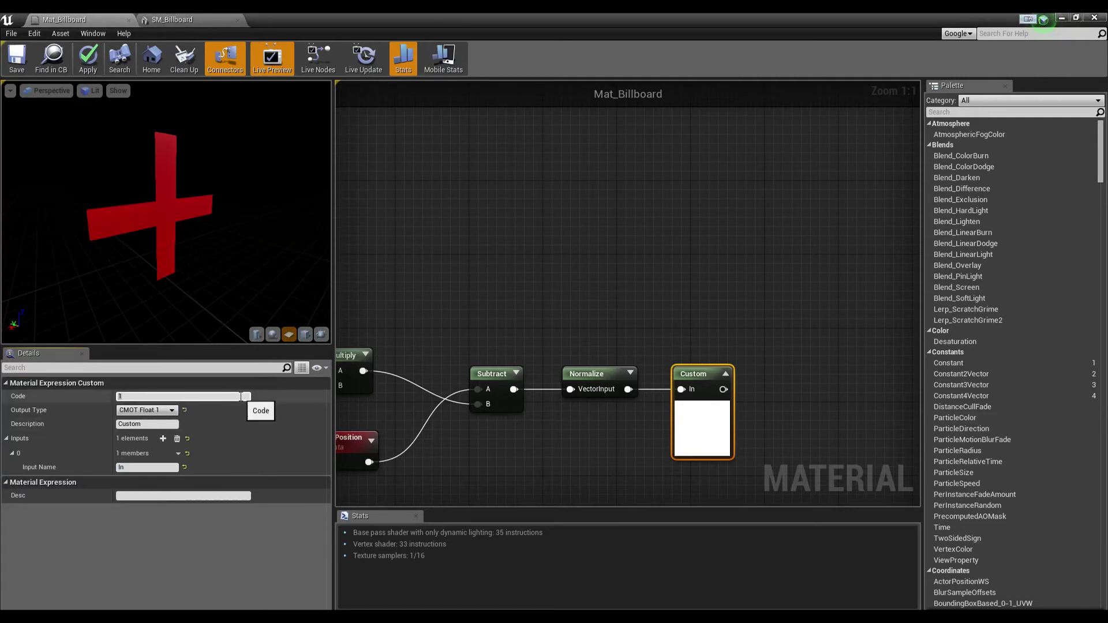
{"action": "type", "text": "float2 output; float2 Input1; output = atan2 (In.y,In.x); return (output);"}
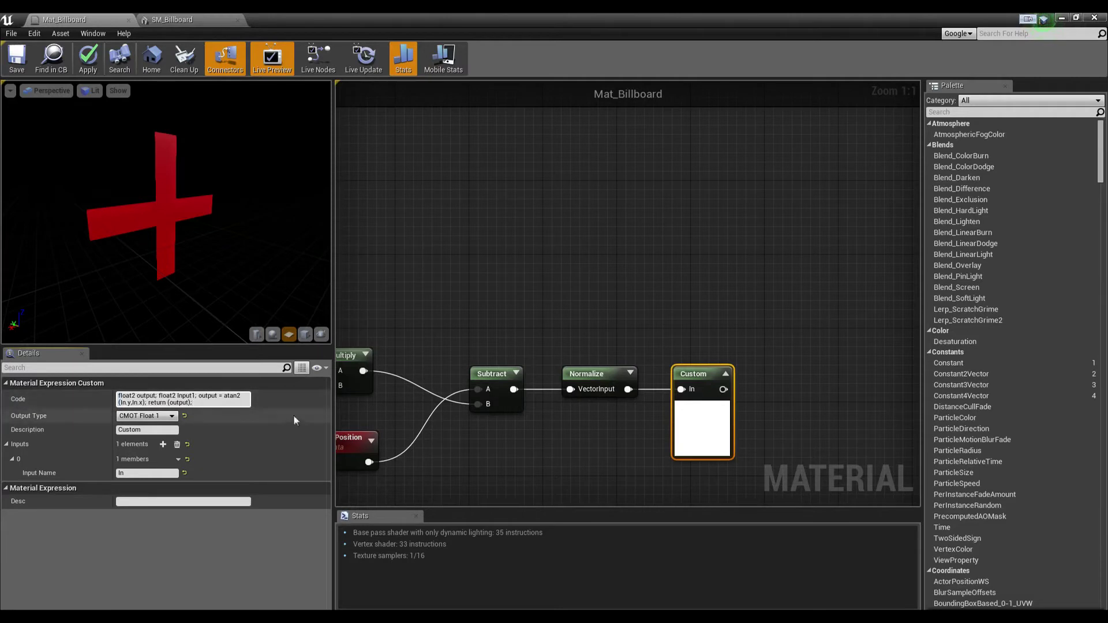
{"action": "left_click", "coordinate": [713, 443]}
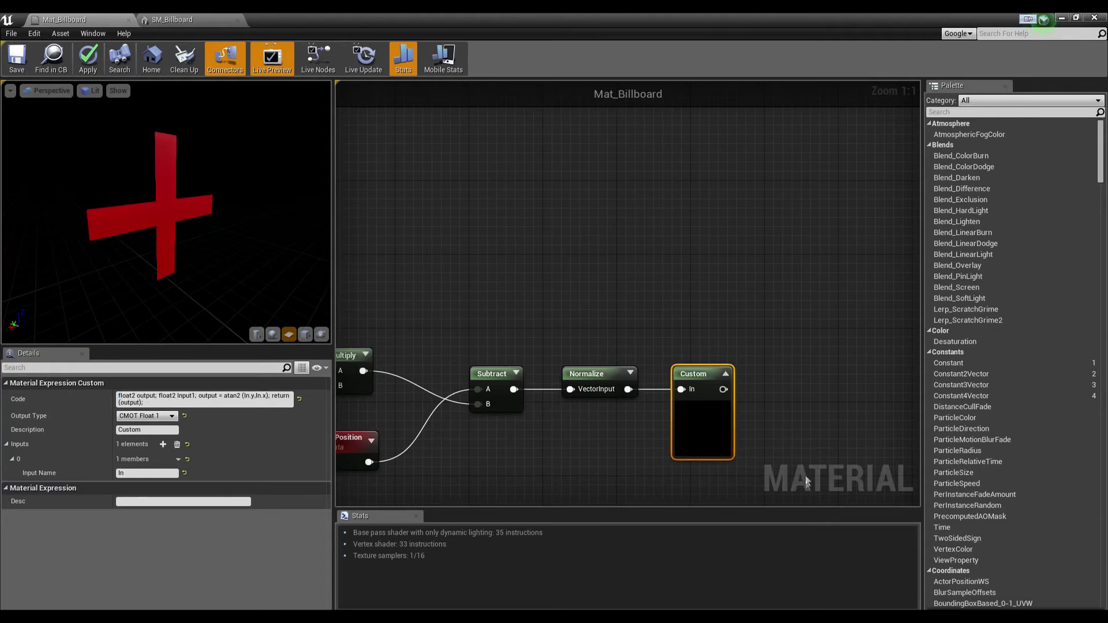
Add a Divide node after the Custom node and connect the Custom output to its A input.
{"action": "right_click_drag", "start_coordinate": [824, 451], "coordinate": [630, 404]}
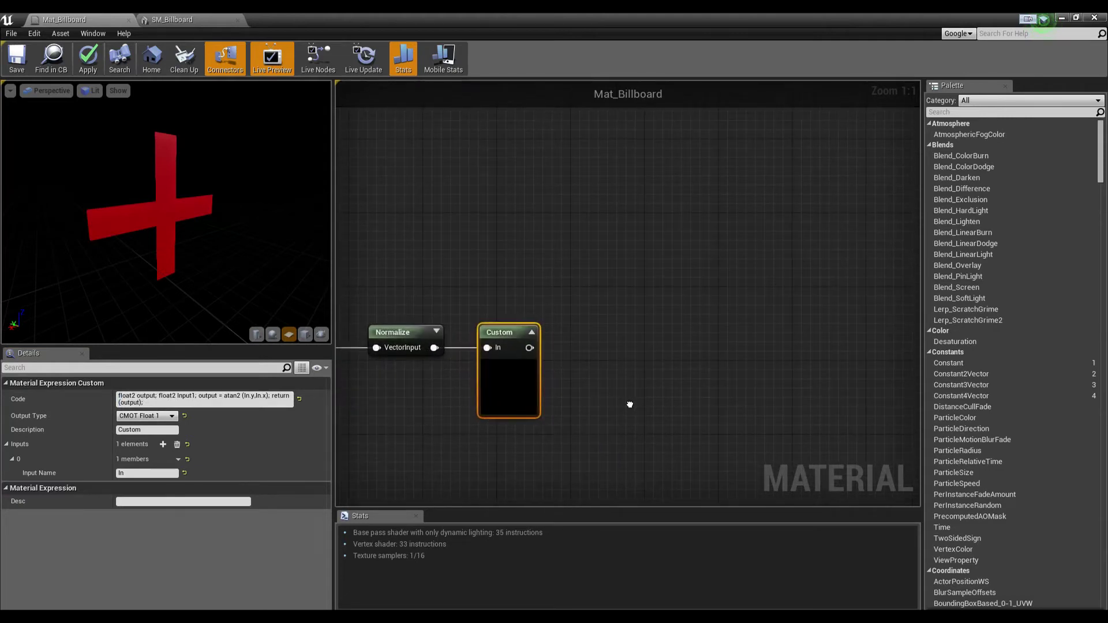
{"action": "left_click", "coordinate": [585, 392]}
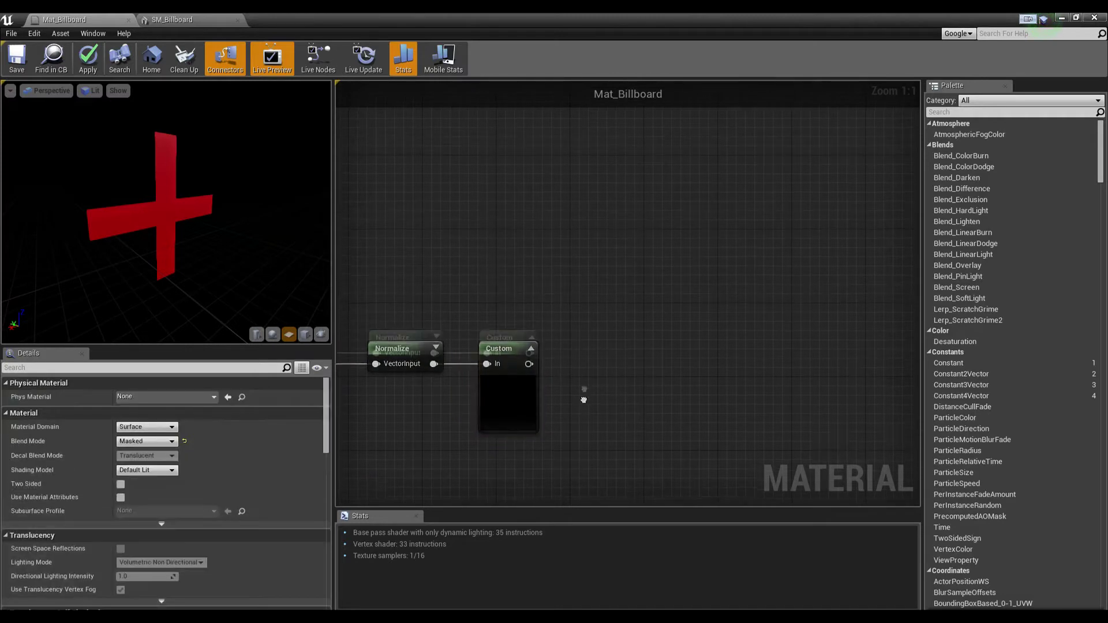
{"action": "left_click", "coordinate": [645, 355]}
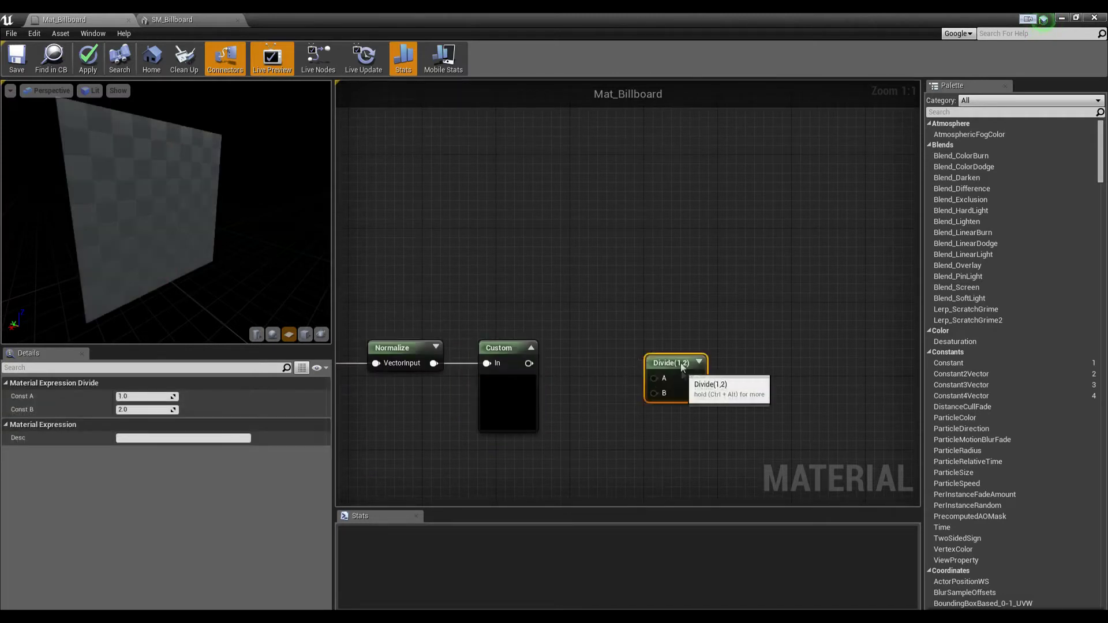
{"action": "left_click_drag", "start_coordinate": [681, 363], "coordinate": [672, 342]}
{"action": "left_click_drag", "start_coordinate": [529, 363], "coordinate": [650, 355]}
Add a Constant node below the Custom-to-Divide link, connect it to Divide's B input, and set its value to 3.142.
{"action": "right_click_drag", "start_coordinate": [602, 411], "coordinate": [587, 355]}
{"action": "left_click", "coordinate": [587, 354]}
{"action": "left_click_drag", "start_coordinate": [598, 365], "coordinate": [566, 369]}
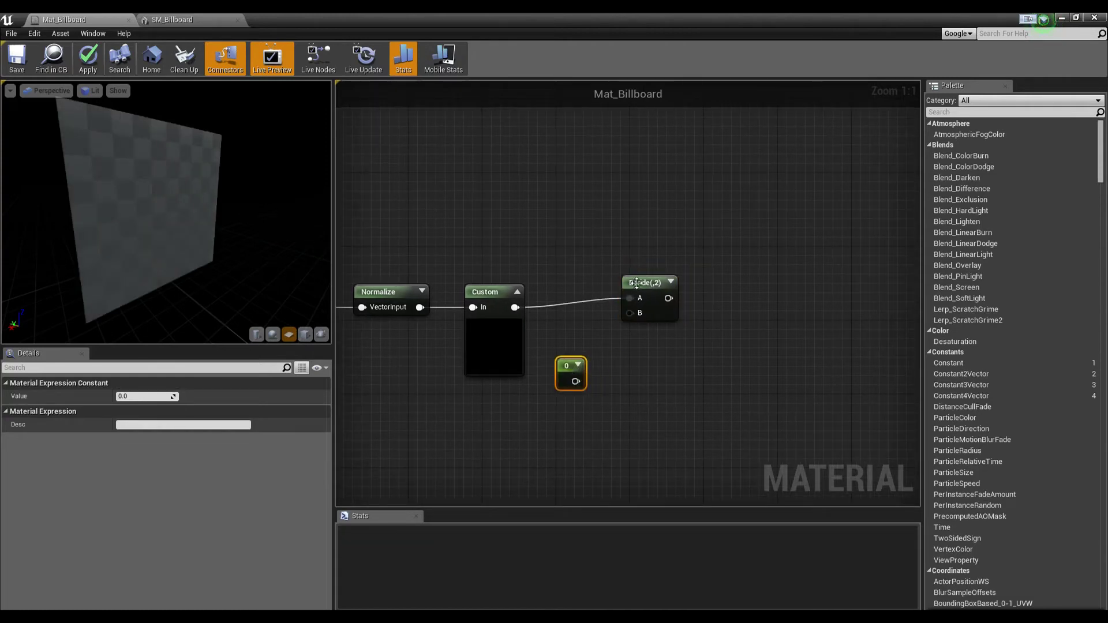
{"action": "left_click_drag", "start_coordinate": [635, 283], "coordinate": [662, 292]}
{"action": "left_click_drag", "start_coordinate": [575, 381], "coordinate": [658, 322]}
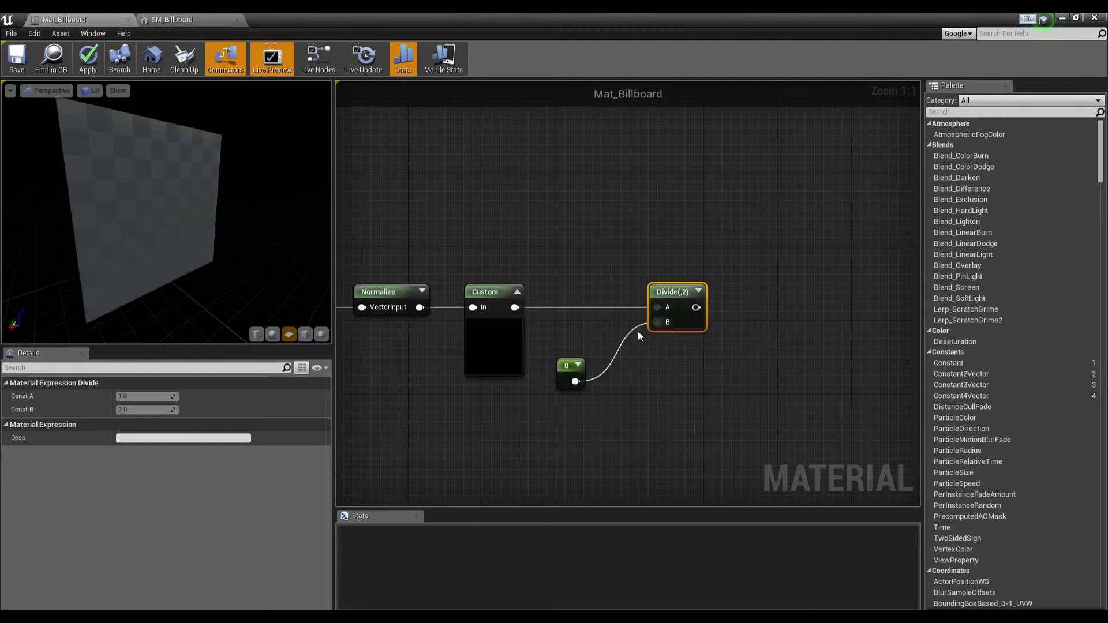
{"action": "left_click_drag", "start_coordinate": [569, 372], "coordinate": [578, 362]}
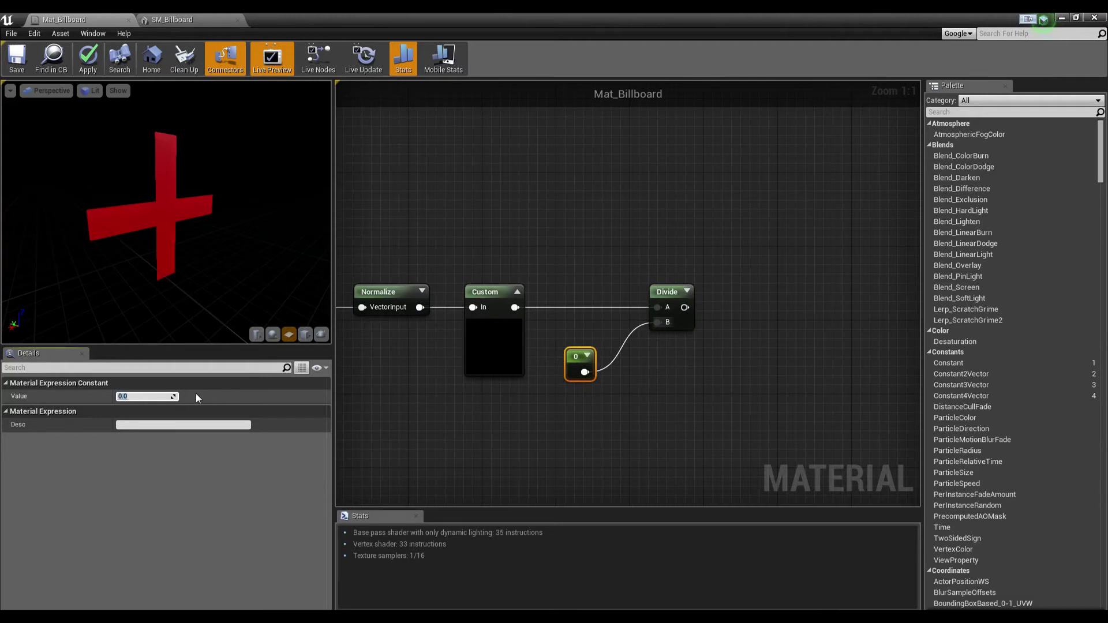
{"action": "type", "text": "3.142"}
{"action": "key", "text": "Return"}
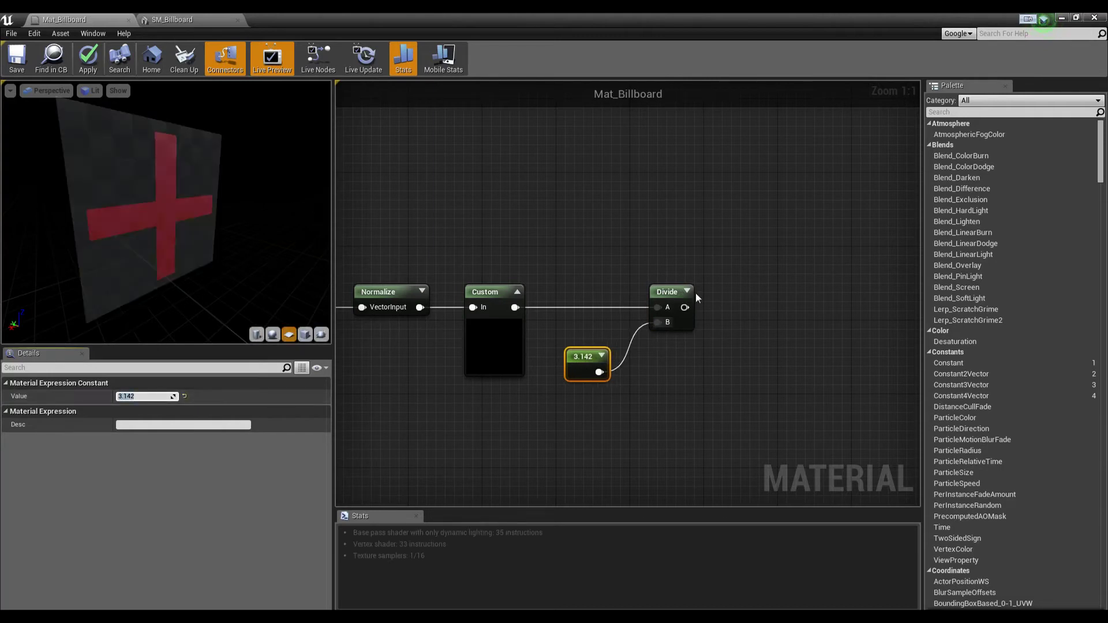
Add a second Divide node after the first and connect the first Divide's output to its A input.
{"action": "right_click_drag", "start_coordinate": [764, 294], "coordinate": [714, 303]}
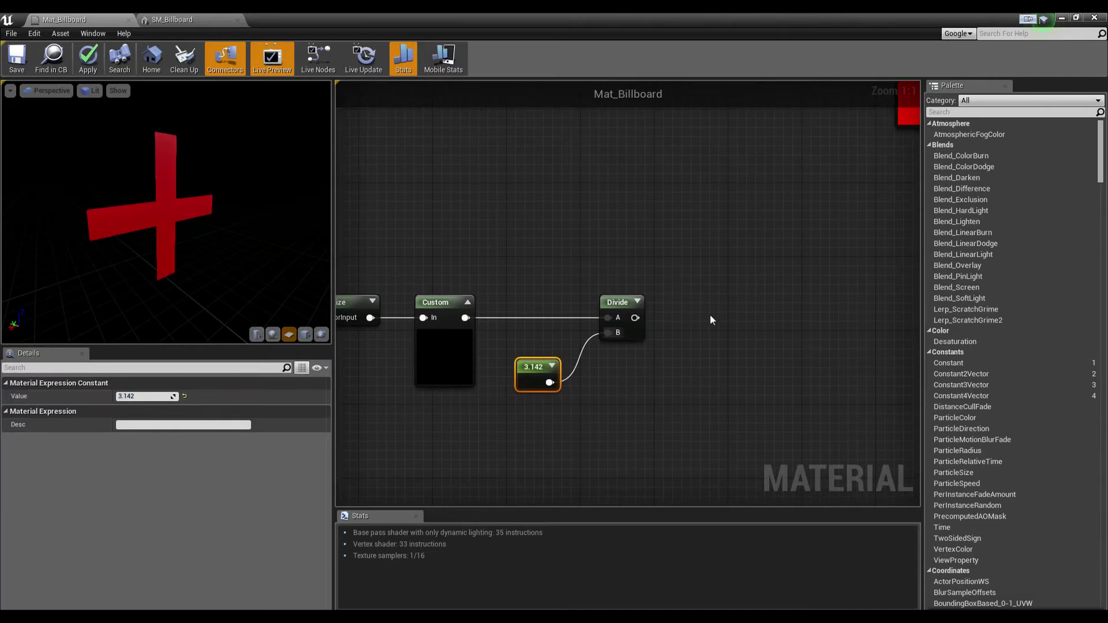
{"action": "key", "text": "d"}
{"action": "left_click", "coordinate": [686, 310]}
{"action": "left_click_drag", "start_coordinate": [635, 317], "coordinate": [716, 327]}
{"action": "mouse_move", "coordinate": [730, 317]}
{"action": "left_mouse_down"}
{"action": "mouse_move", "coordinate": [747, 301]}
{"action": "mouse_move", "coordinate": [731, 314]}
{"action": "left_mouse_up"}
Add a Constant node, connect it to the second Divide's B input, and set its value to 2.
{"action": "key", "text": "1"}
{"action": "left_click", "coordinate": [653, 369]}
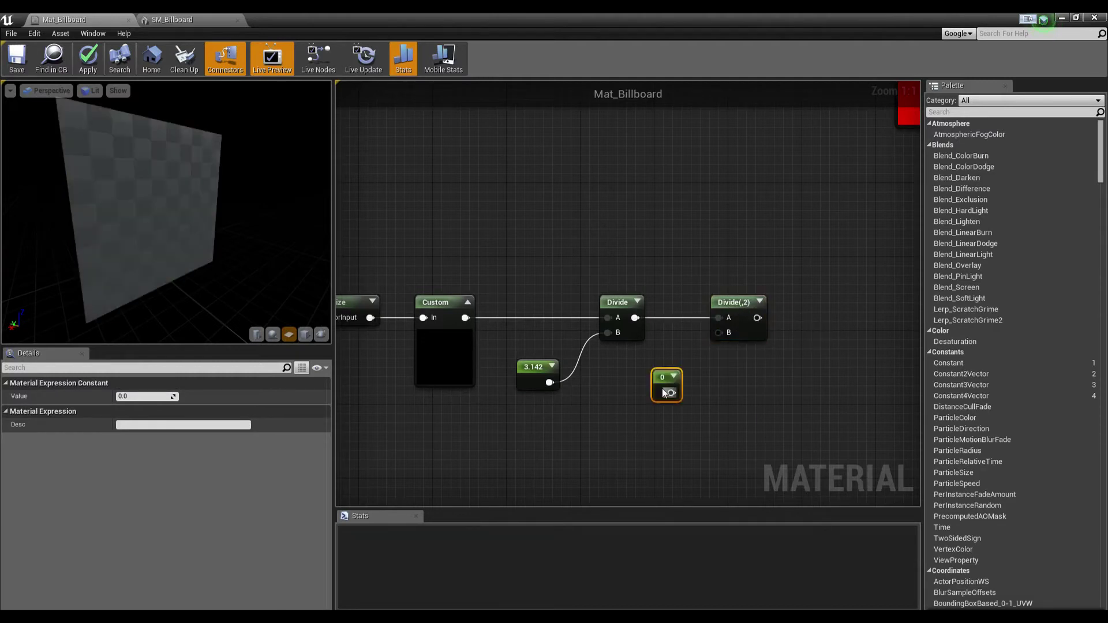
{"action": "left_click_drag", "start_coordinate": [669, 393], "coordinate": [720, 333]}
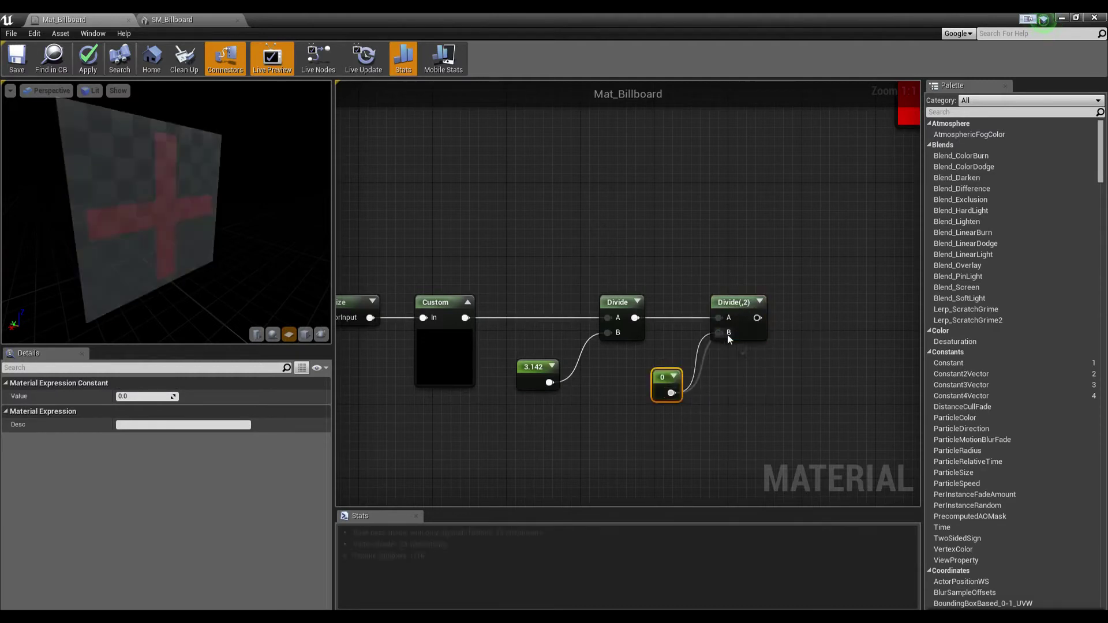
{"action": "left_click", "coordinate": [148, 396]}
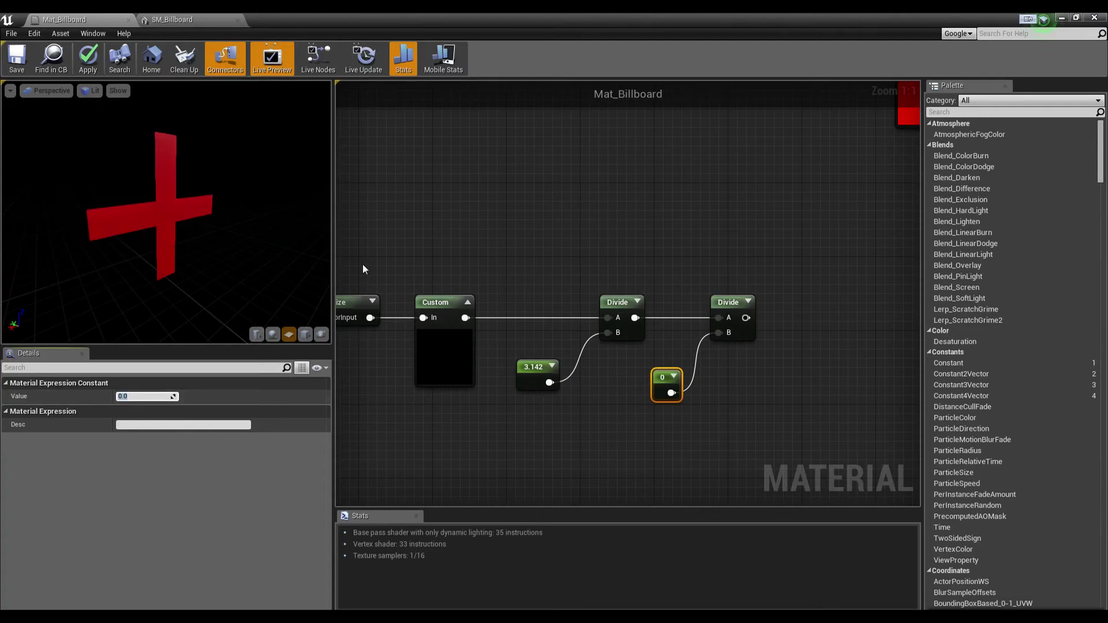
{"action": "type", "text": "2"}
{"action": "key", "text": "Return"}
Add an Add node after the second Divide and connect that Divide's output to its B input.
{"action": "right_click_drag", "start_coordinate": [735, 333], "coordinate": [689, 362]}
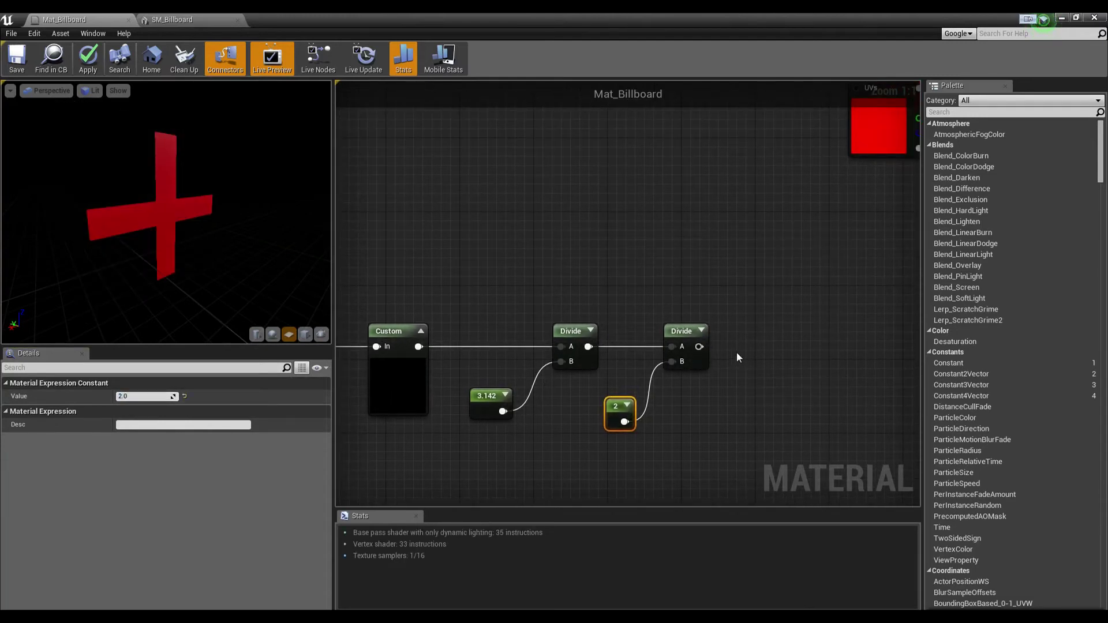
{"action": "right_click_drag", "start_coordinate": [737, 353], "coordinate": [702, 390]}
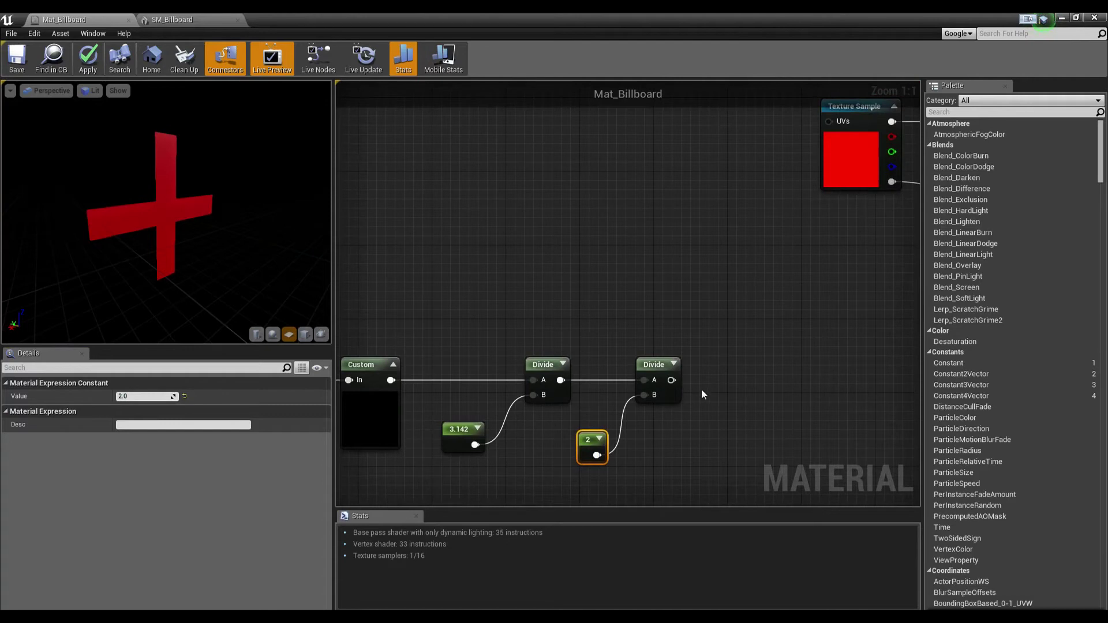
{"action": "left_click", "coordinate": [754, 371]}
{"action": "left_click_drag", "start_coordinate": [671, 380], "coordinate": [739, 356]}
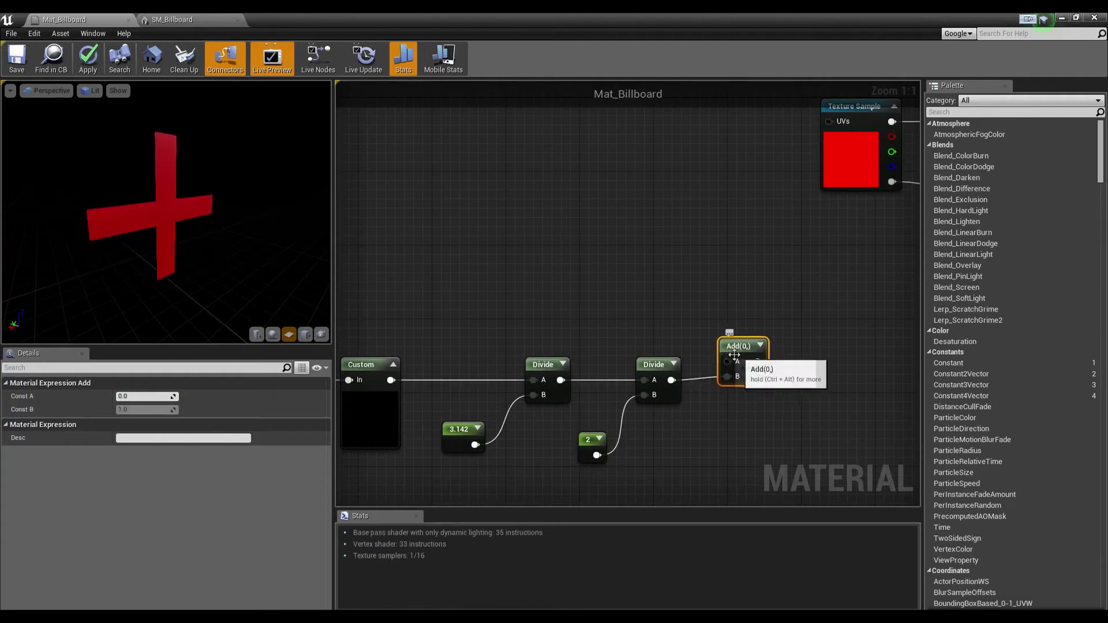
Add a Constant node with value 0.25 above the second Divide and connect it to the Add node's A input.
{"action": "right_click_drag", "start_coordinate": [643, 321], "coordinate": [650, 357]}
{"action": "key", "text": "1"}
{"action": "left_click", "coordinate": [655, 346]}
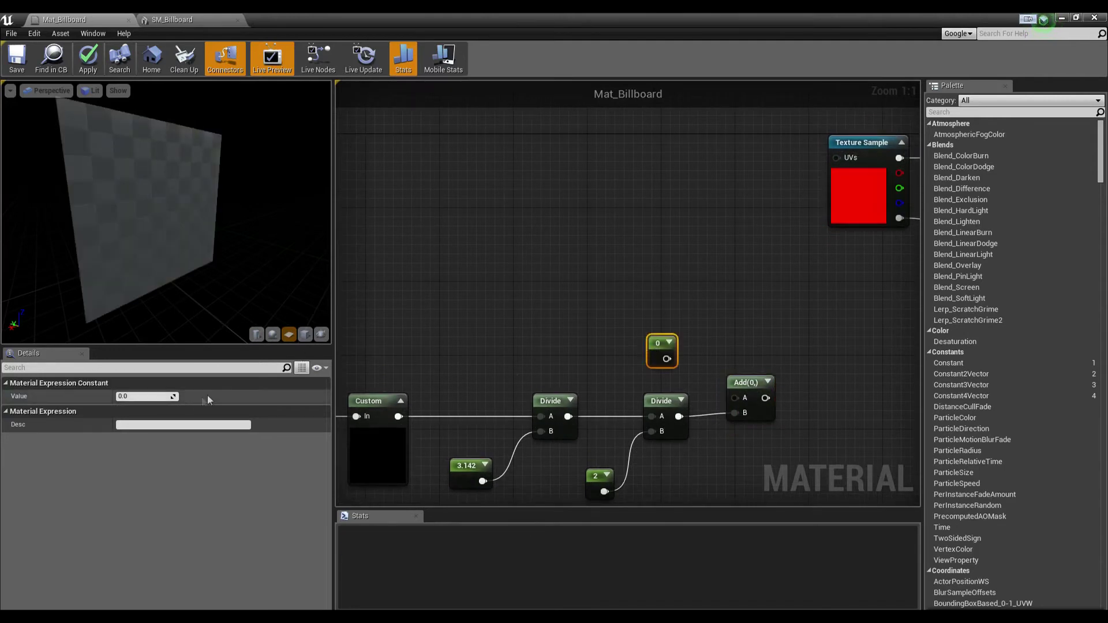
{"action": "left_click", "coordinate": [133, 396]}
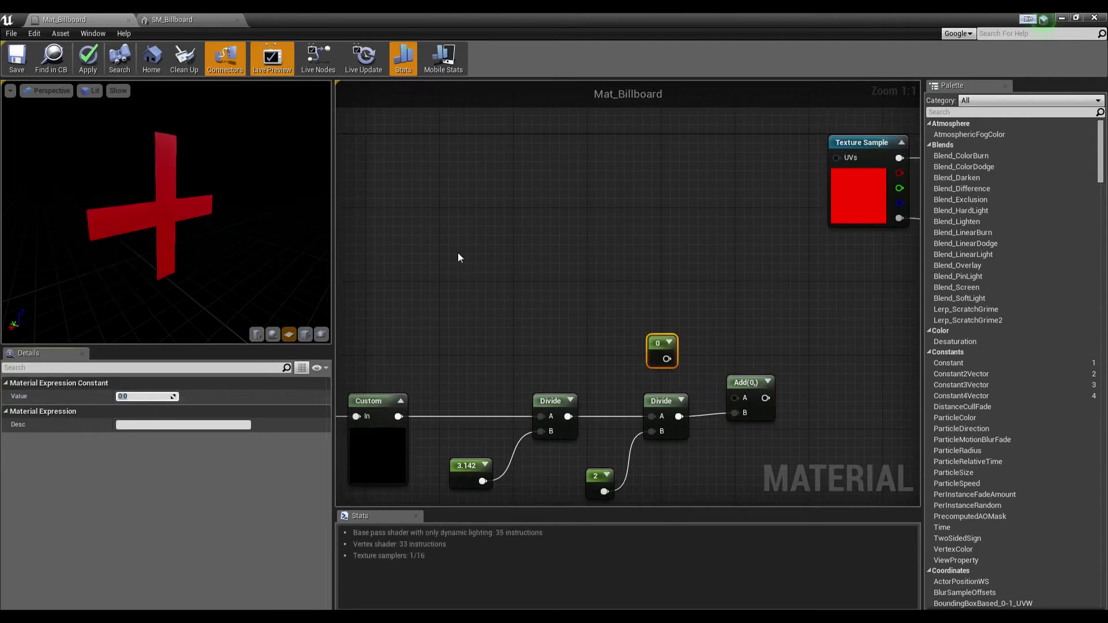
{"action": "type", "text": "0.25"}
{"action": "key", "text": "Return"}
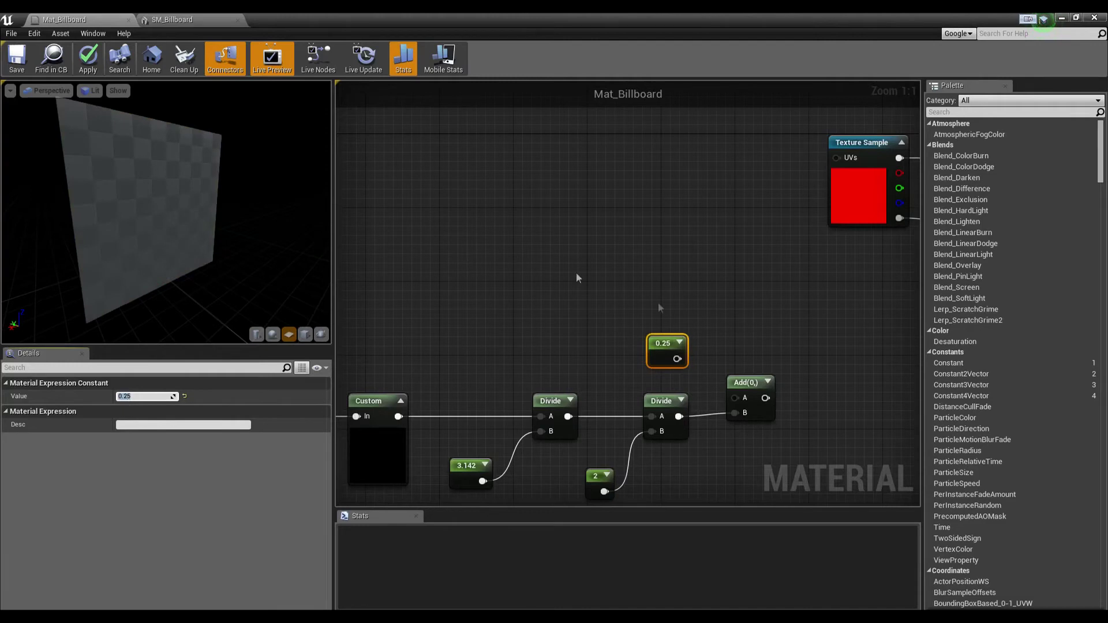
{"action": "left_click_drag", "start_coordinate": [676, 359], "coordinate": [688, 284]}
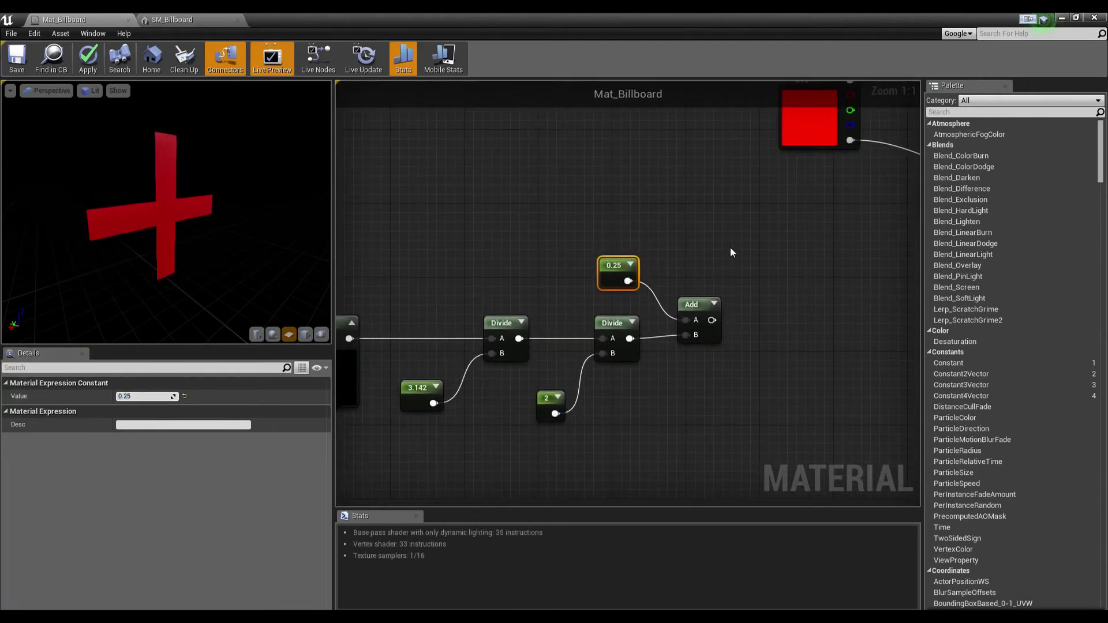
Rearrange the Divide, Constant and Add nodes into a compact cluster just after and slightly below the Custom node.
{"action": "right_click_drag", "start_coordinate": [787, 252], "coordinate": [701, 262]}
{"action": "right_click_drag", "start_coordinate": [687, 323], "coordinate": [810, 255]}
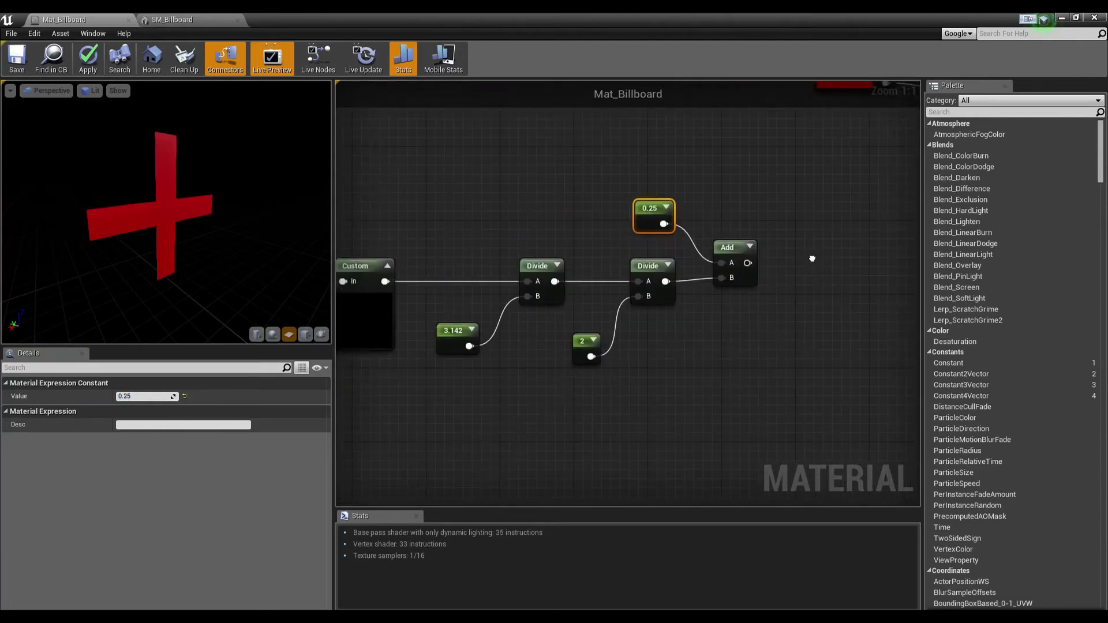
{"action": "scroll", "coordinate": [808, 254], "scroll_direction": "down", "scroll_amount": 4}
{"action": "mouse_move", "coordinate": [695, 250]}
{"action": "right_mouse_down"}
{"action": "mouse_move", "coordinate": [878, 312]}
{"action": "mouse_move", "coordinate": [683, 259]}
{"action": "right_mouse_up"}
{"action": "scroll", "coordinate": [682, 260], "scroll_direction": "up", "scroll_amount": 1}
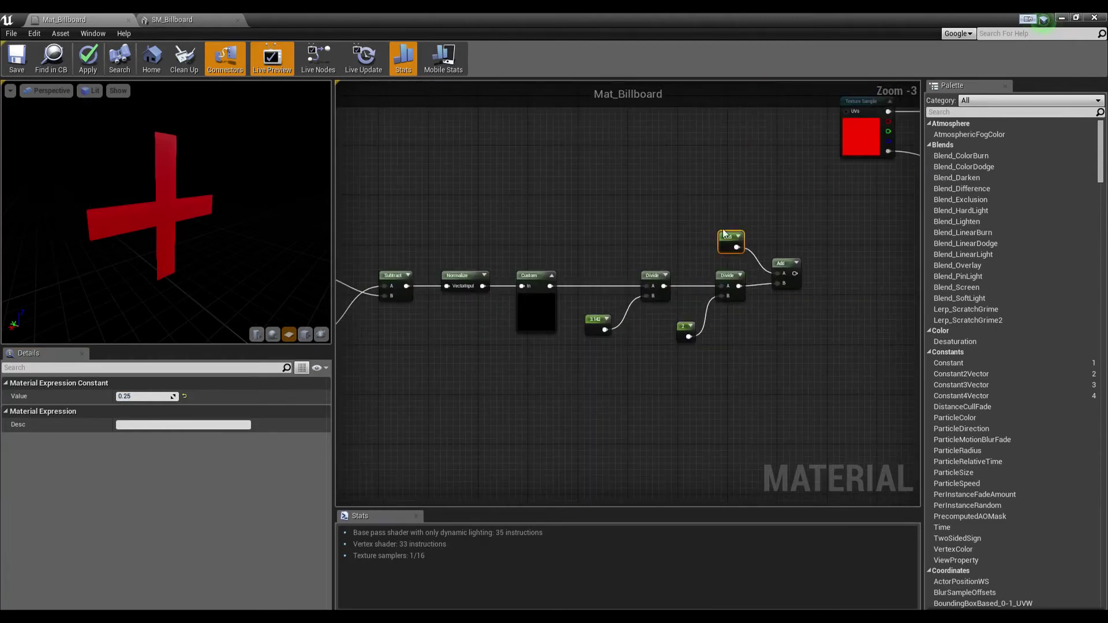
{"action": "scroll", "coordinate": [719, 255], "scroll_direction": "up", "scroll_amount": 1}
{"action": "left_click_drag", "start_coordinate": [702, 219], "coordinate": [787, 293]}
{"action": "scroll", "coordinate": [788, 292], "scroll_direction": "up", "scroll_amount": 1}
{"action": "left_click_drag", "start_coordinate": [815, 369], "coordinate": [668, 216]}
{"action": "left_click_drag", "start_coordinate": [737, 282], "coordinate": [695, 282]}
{"action": "left_click_drag", "start_coordinate": [568, 214], "coordinate": [723, 356]}
{"action": "left_click_drag", "start_coordinate": [623, 270], "coordinate": [547, 325]}
{"action": "left_click", "coordinate": [651, 355]}
{"action": "scroll", "coordinate": [743, 363], "scroll_direction": "down", "scroll_amount": 4}
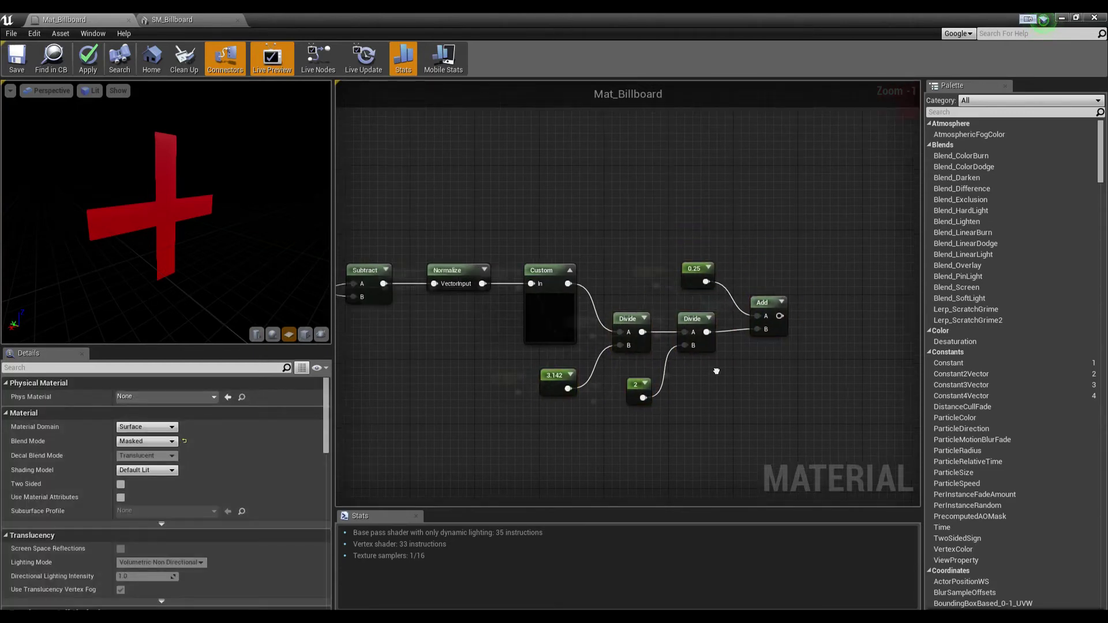
Move the whole position-math node chain farther away from the Texture Sample.
{"action": "left_click_drag", "start_coordinate": [470, 267], "coordinate": [764, 390]}
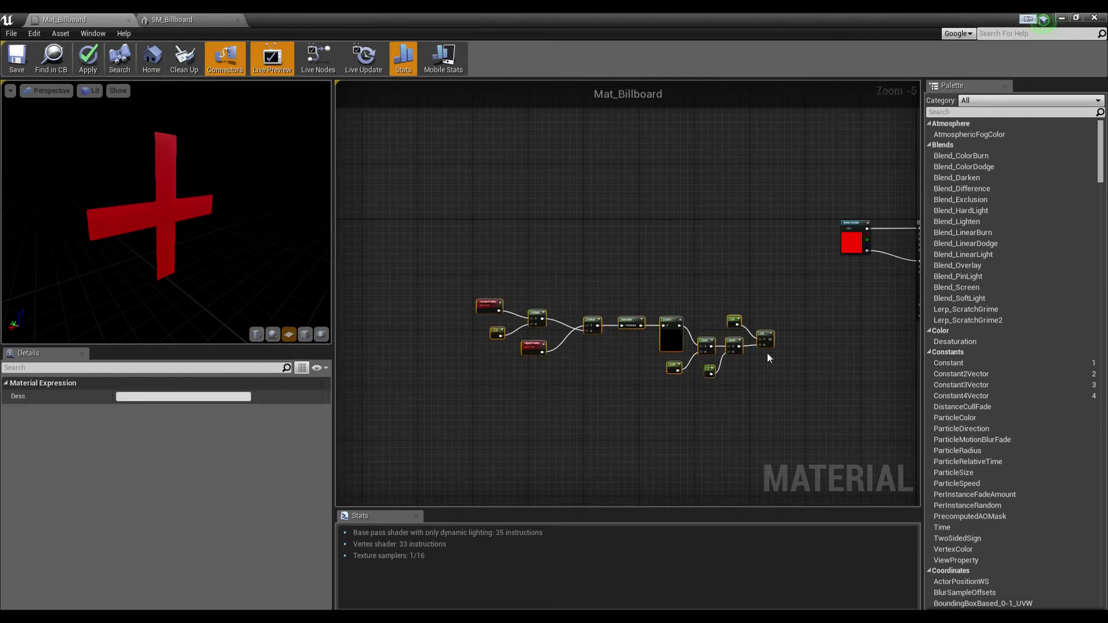
{"action": "left_click_drag", "start_coordinate": [760, 345], "coordinate": [705, 350]}
{"action": "left_click", "coordinate": [728, 371]}
Add a RotateAboutAxis node from the Add node's output.
{"action": "right_click_drag", "start_coordinate": [732, 372], "coordinate": [580, 356]}
{"action": "scroll", "coordinate": [566, 328], "scroll_direction": "up", "scroll_amount": 2}
{"action": "scroll", "coordinate": [597, 312], "scroll_direction": "up", "scroll_amount": 2}
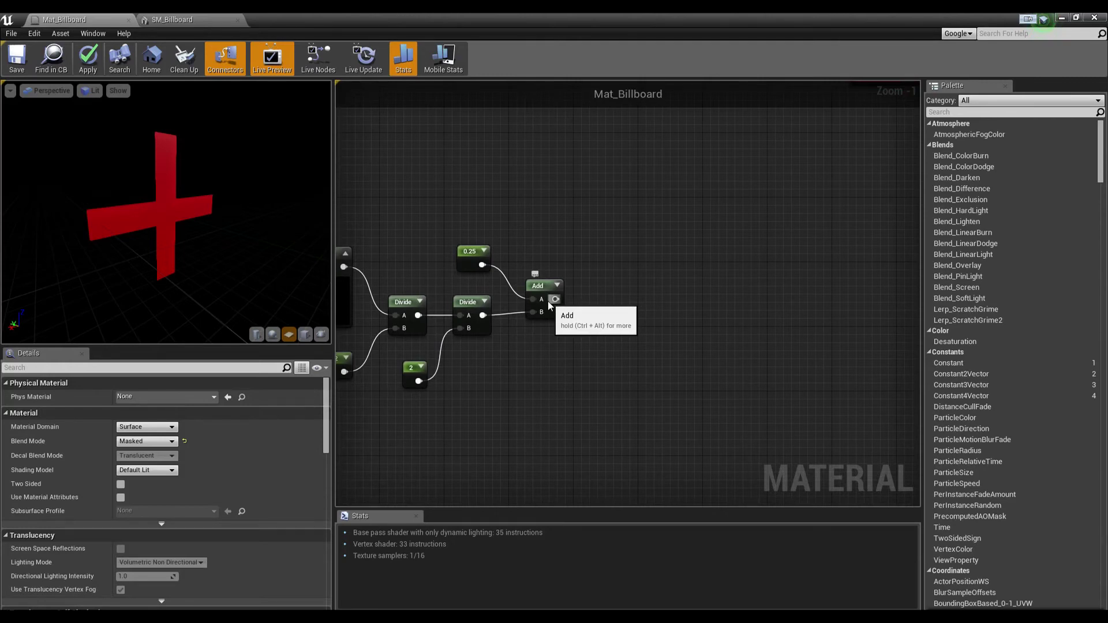
{"action": "left_click_drag", "start_coordinate": [555, 299], "coordinate": [680, 265]}
{"action": "type", "text": "rotateabou"}
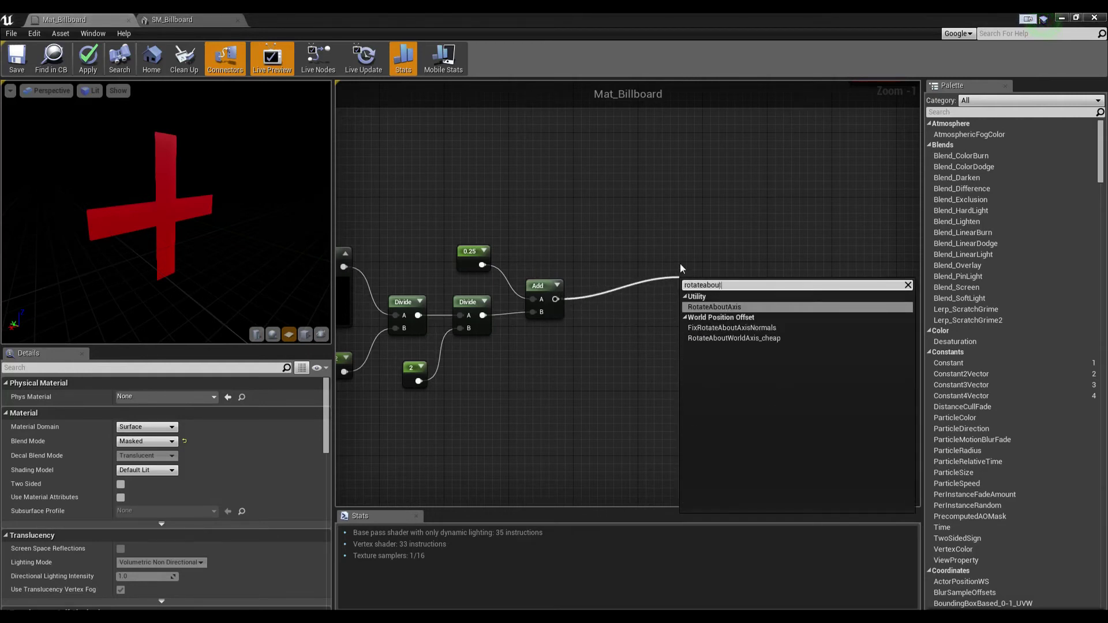
{"action": "key", "text": "Return"}
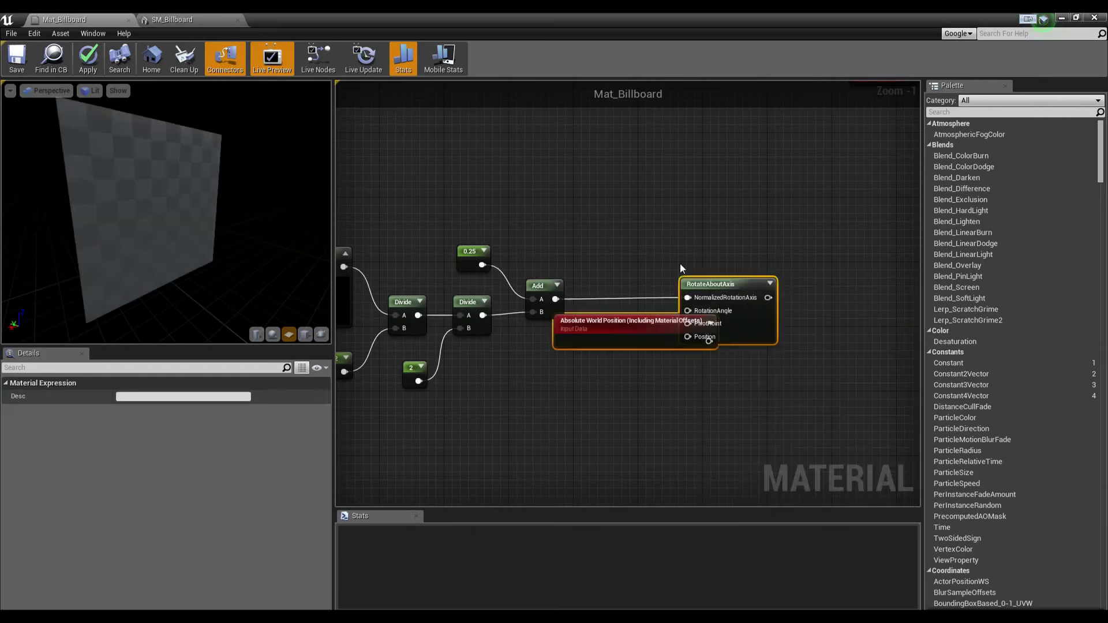
Move Absolute World Position below the RotateAboutAxis node, bring RotateAboutAxis closer to Add, and connect the world position to its Position input.
{"action": "left_click", "coordinate": [595, 430]}
{"action": "left_click_drag", "start_coordinate": [623, 345], "coordinate": [571, 424]}
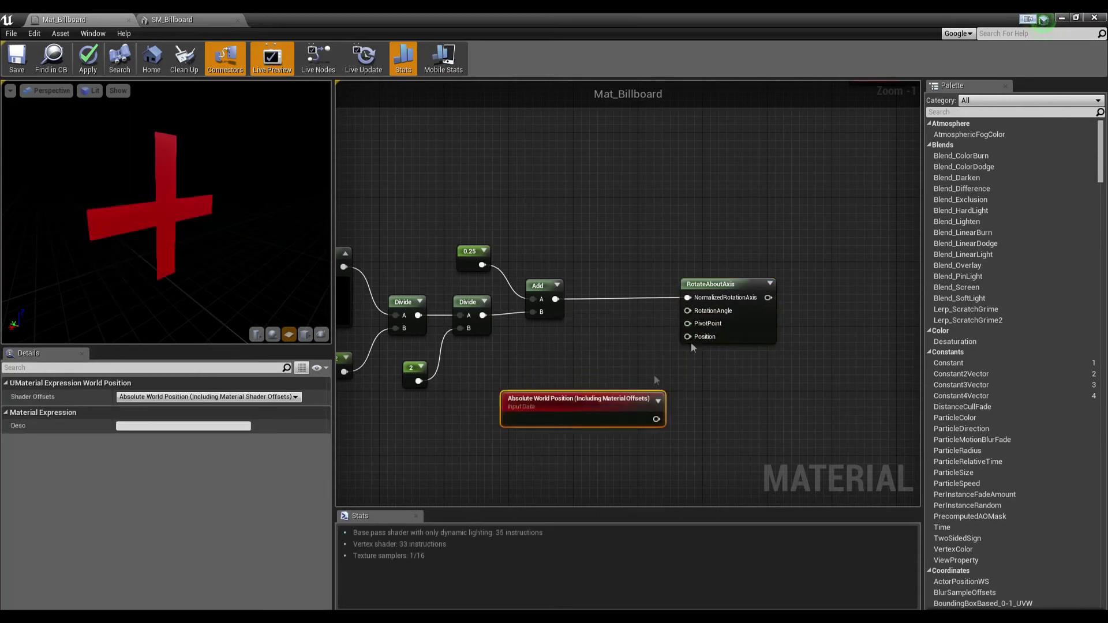
{"action": "left_click_drag", "start_coordinate": [727, 284], "coordinate": [681, 285]}
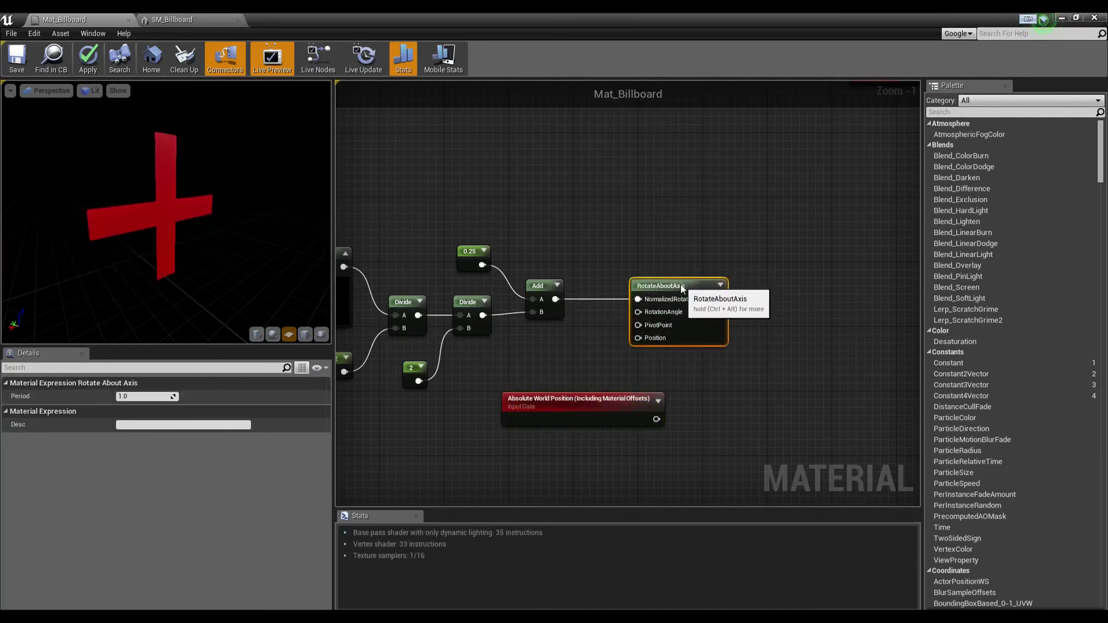
{"action": "left_click_drag", "start_coordinate": [613, 408], "coordinate": [645, 340]}
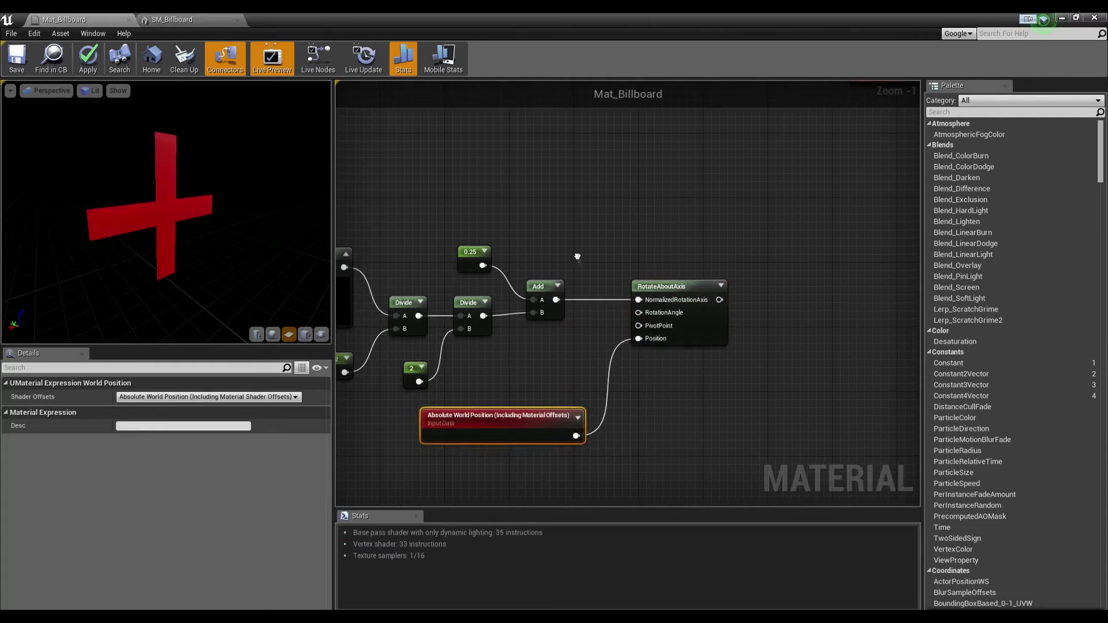
Add an ObjectOrientation node connected to RotateAboutAxis's NormalizedRotationAxis input, and reconnect the Add output to RotationAngle.
{"action": "right_click_drag", "start_coordinate": [576, 255], "coordinate": [612, 295]}
{"action": "right_click", "coordinate": [590, 301]}
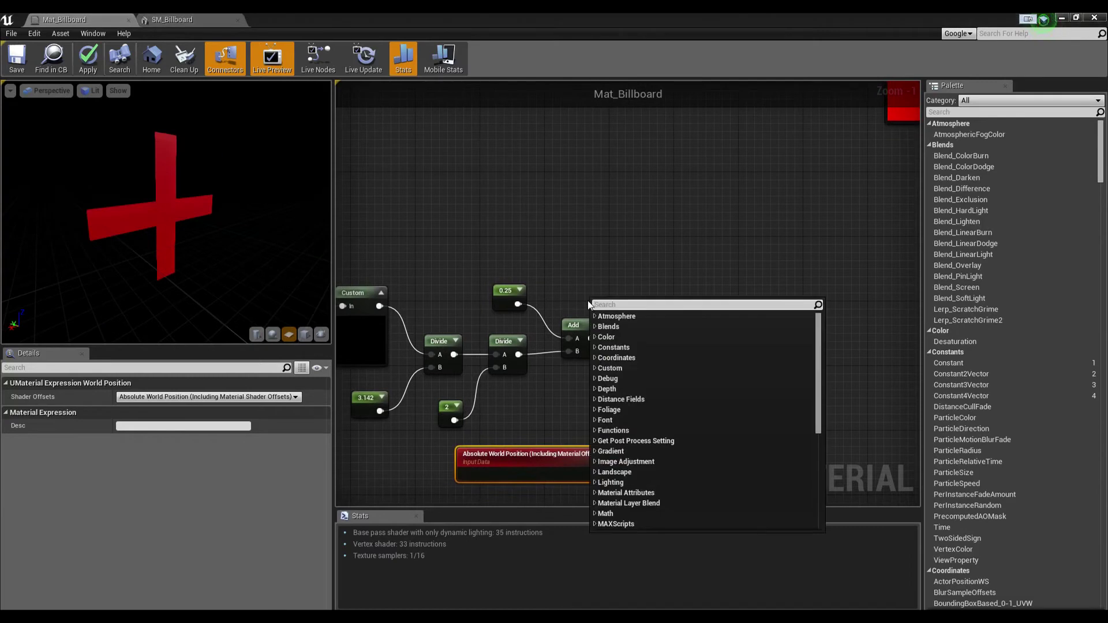
{"action": "type", "text": "object"}
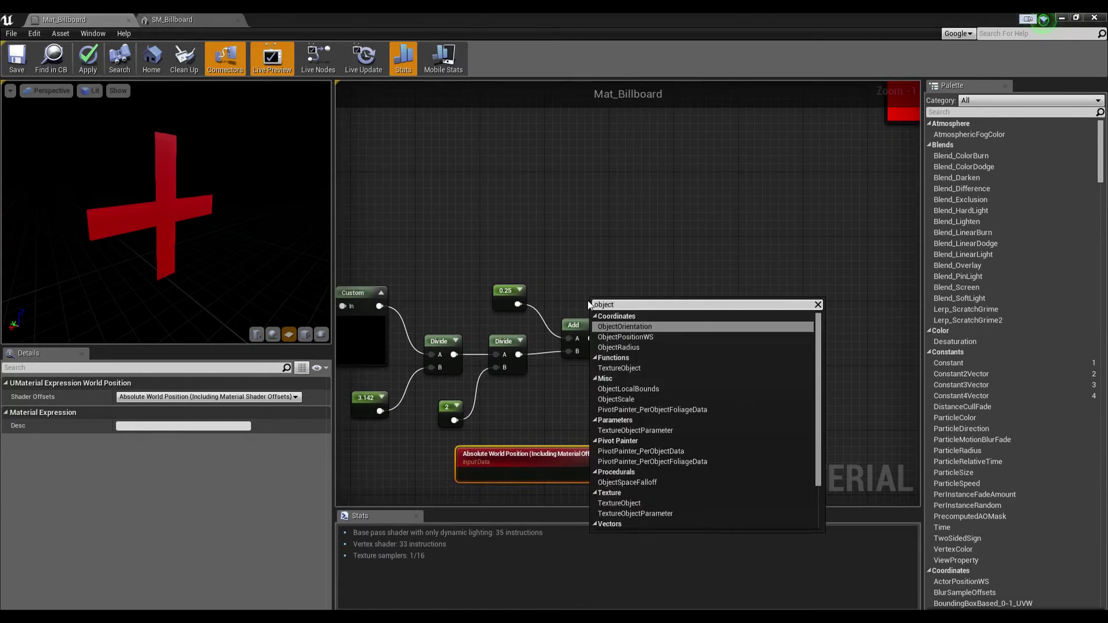
{"action": "key", "text": "Return"}
{"action": "left_click_drag", "start_coordinate": [628, 306], "coordinate": [687, 339]}
{"action": "right_click_drag", "start_coordinate": [640, 346], "coordinate": [624, 322]}
{"action": "left_click_drag", "start_coordinate": [576, 314], "coordinate": [659, 327]}
Add a TextureCoordinate node below the existing chain and duplicate it, placing the copy above and beside the original.
{"action": "right_click_drag", "start_coordinate": [610, 354], "coordinate": [720, 255]}
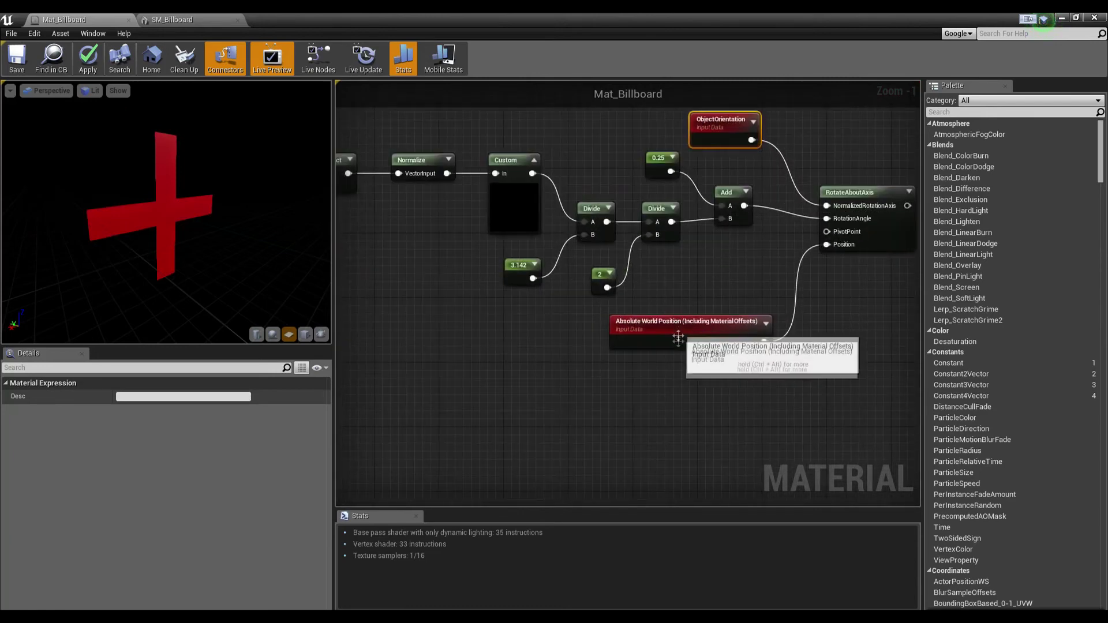
{"action": "right_click_drag", "start_coordinate": [656, 408], "coordinate": [660, 381]}
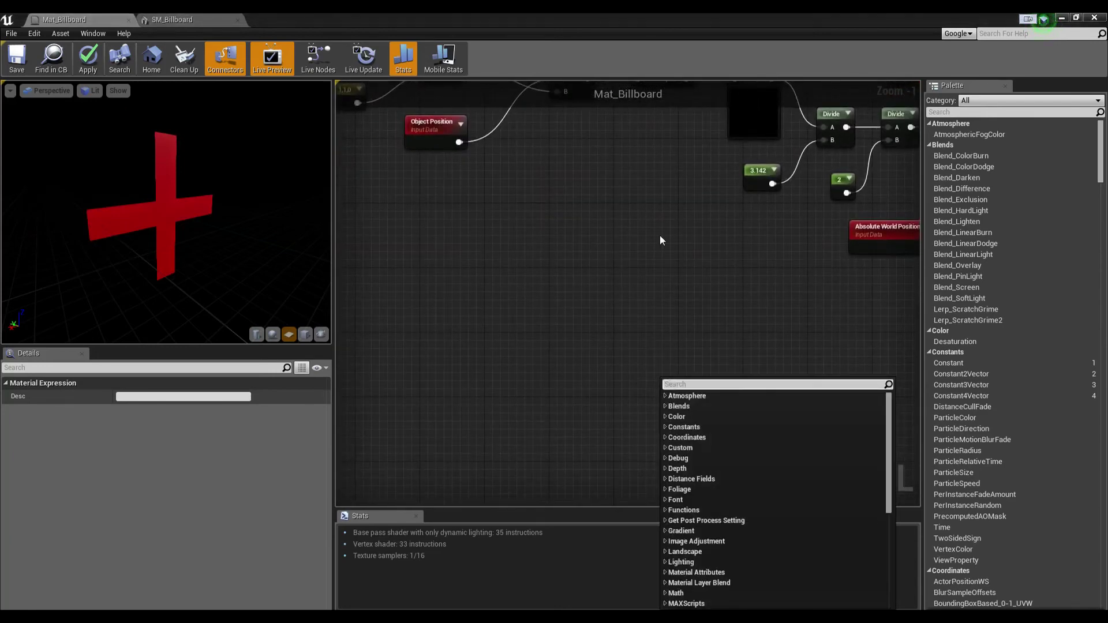
{"action": "type", "text": "texturec"}
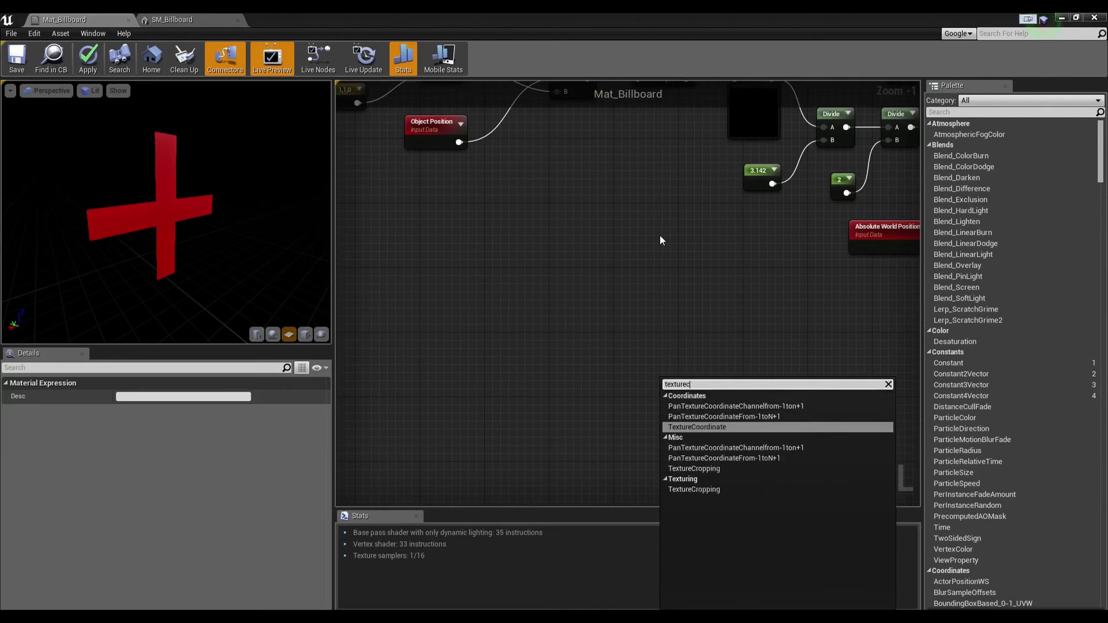
{"action": "key", "text": "Return"}
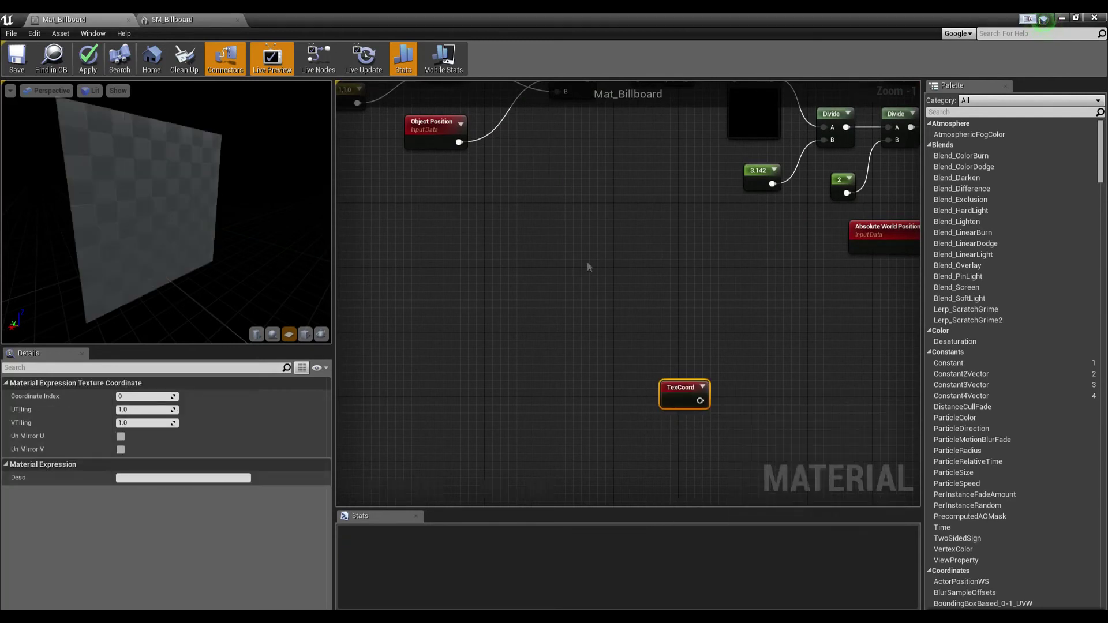
{"action": "right_click_drag", "start_coordinate": [665, 400], "coordinate": [562, 401]}
{"action": "key", "text": "ctrl+w"}
{"action": "left_click_drag", "start_coordinate": [623, 418], "coordinate": [667, 340]}
{"action": "right_click_drag", "start_coordinate": [642, 359], "coordinate": [579, 337]}
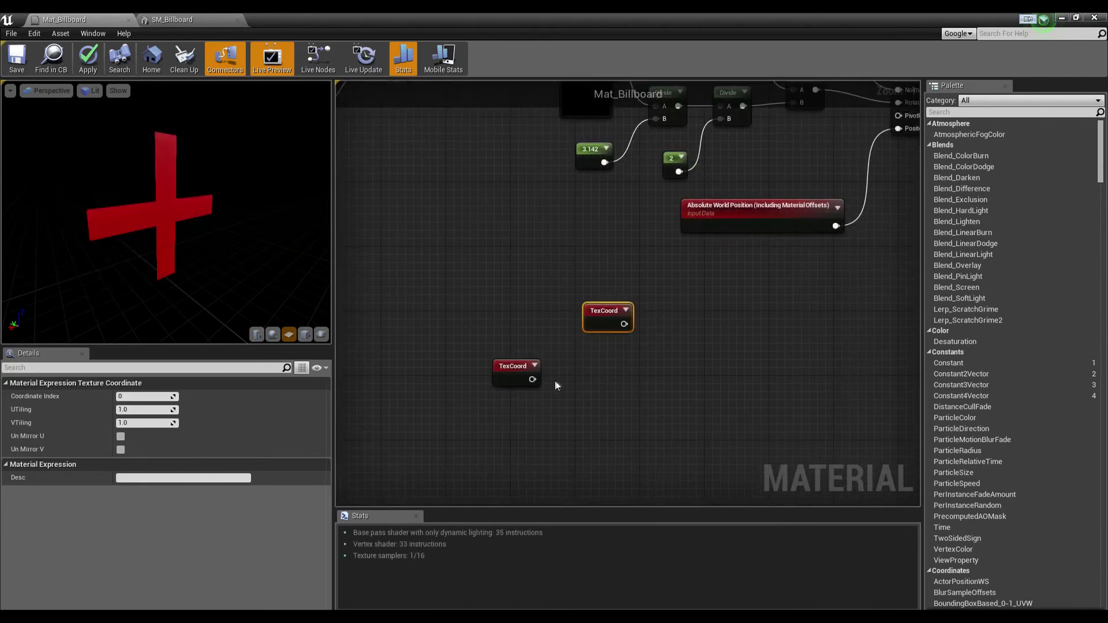
Add a ComponentMask node from the lower TexCoord's output and set it to pass only the R channel.
{"action": "left_click_drag", "start_coordinate": [532, 380], "coordinate": [590, 375]}
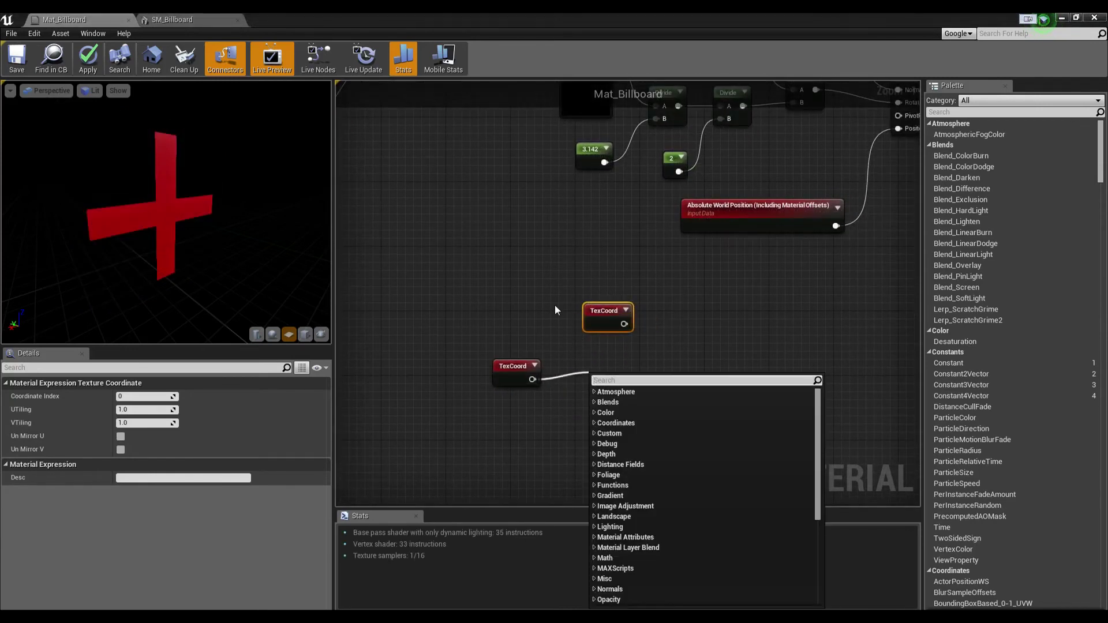
{"action": "type", "text": "com"}
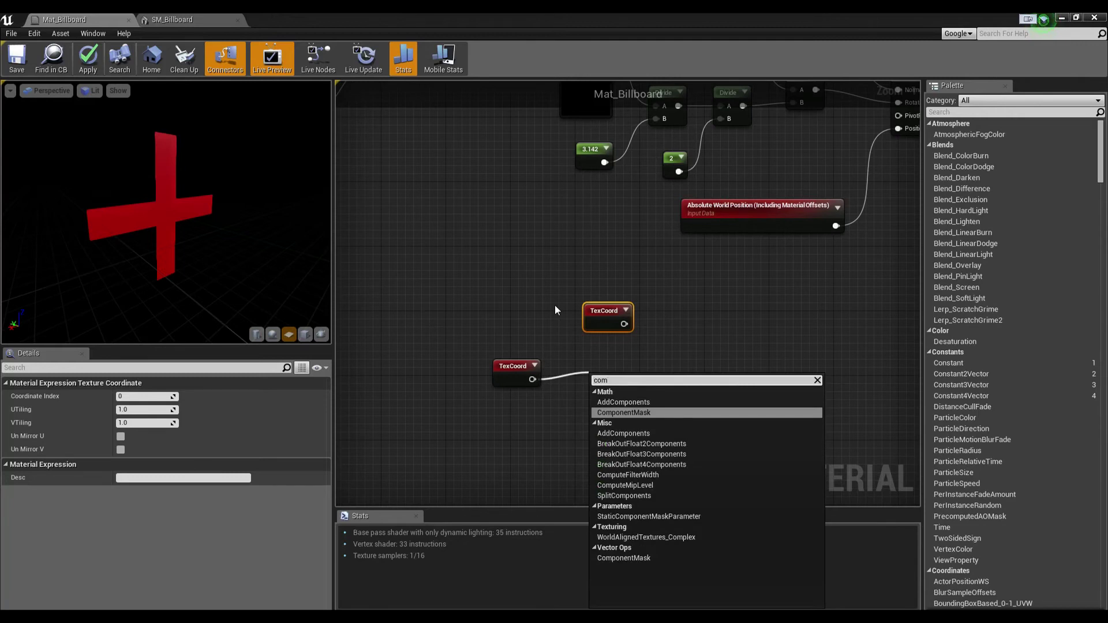
{"action": "key", "text": "Return"}
{"action": "left_click_drag", "start_coordinate": [612, 381], "coordinate": [600, 369]}
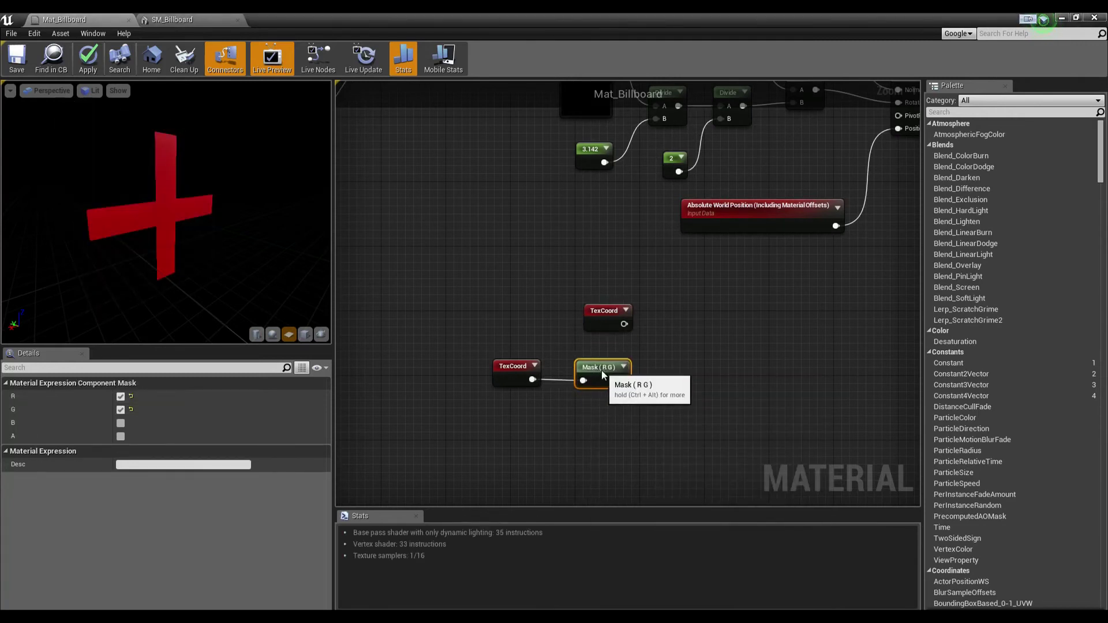
{"action": "left_click", "coordinate": [121, 410]}
Add an Append node after the R mask and connect the mask's output to its B input.
{"action": "right_click_drag", "start_coordinate": [713, 439], "coordinate": [687, 453]}
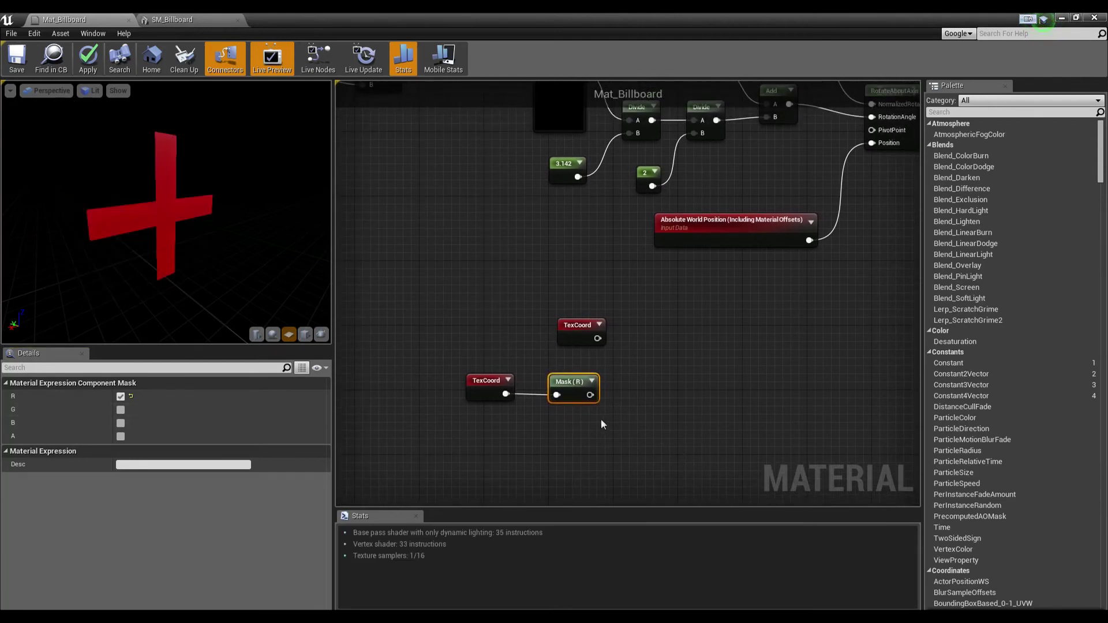
{"action": "left_click_drag", "start_coordinate": [590, 395], "coordinate": [668, 359]}
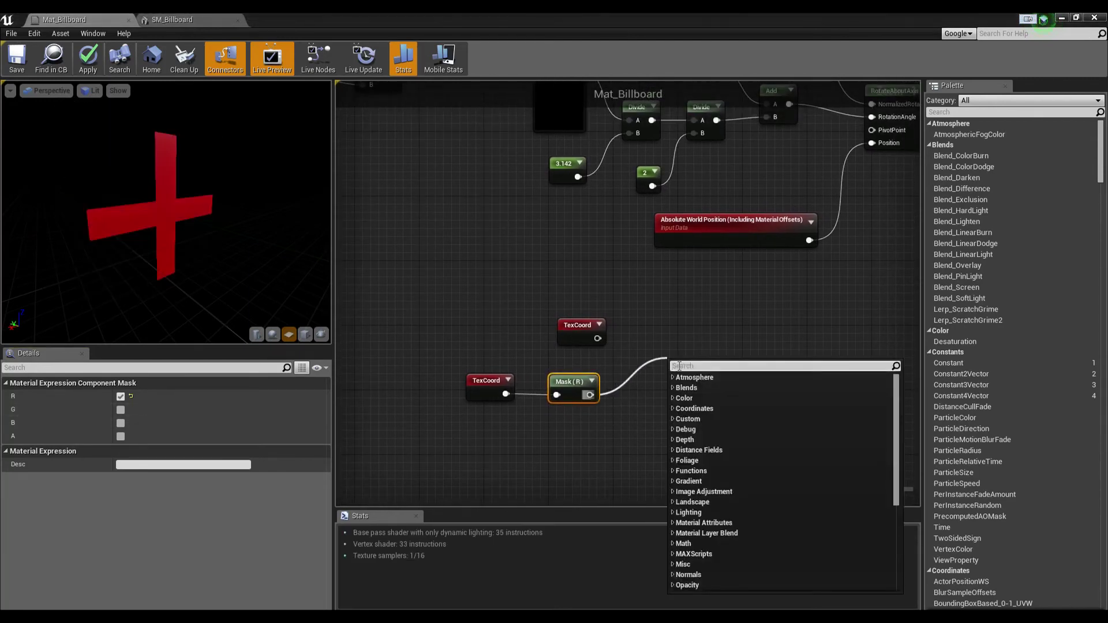
{"action": "type", "text": "append"}
{"action": "key", "text": "Return"}
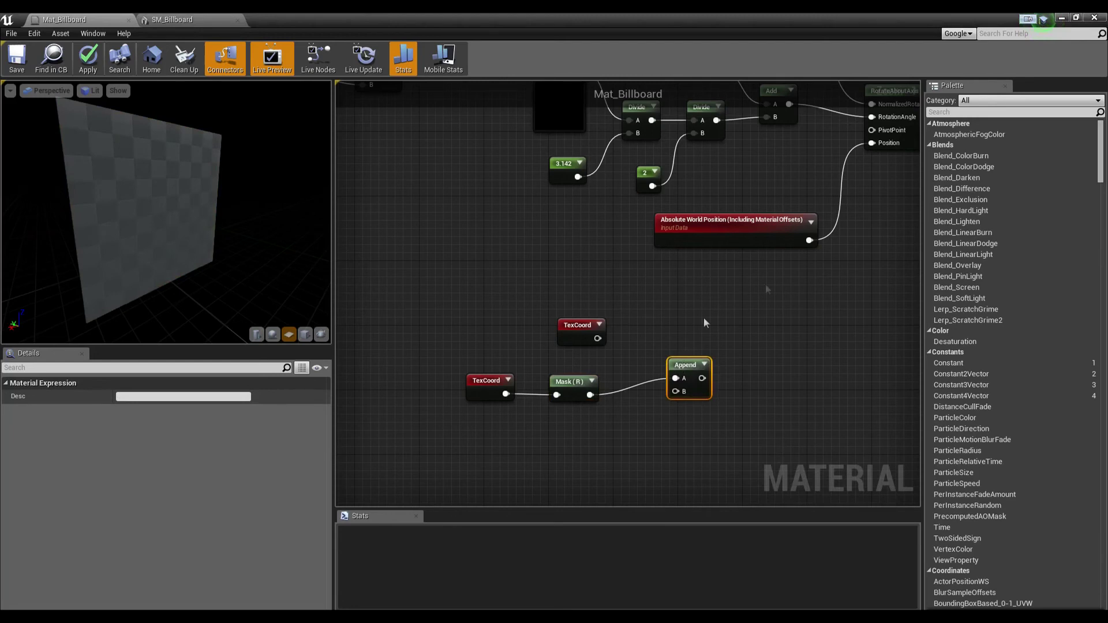
{"action": "left_click_drag", "start_coordinate": [681, 365], "coordinate": [658, 349]}
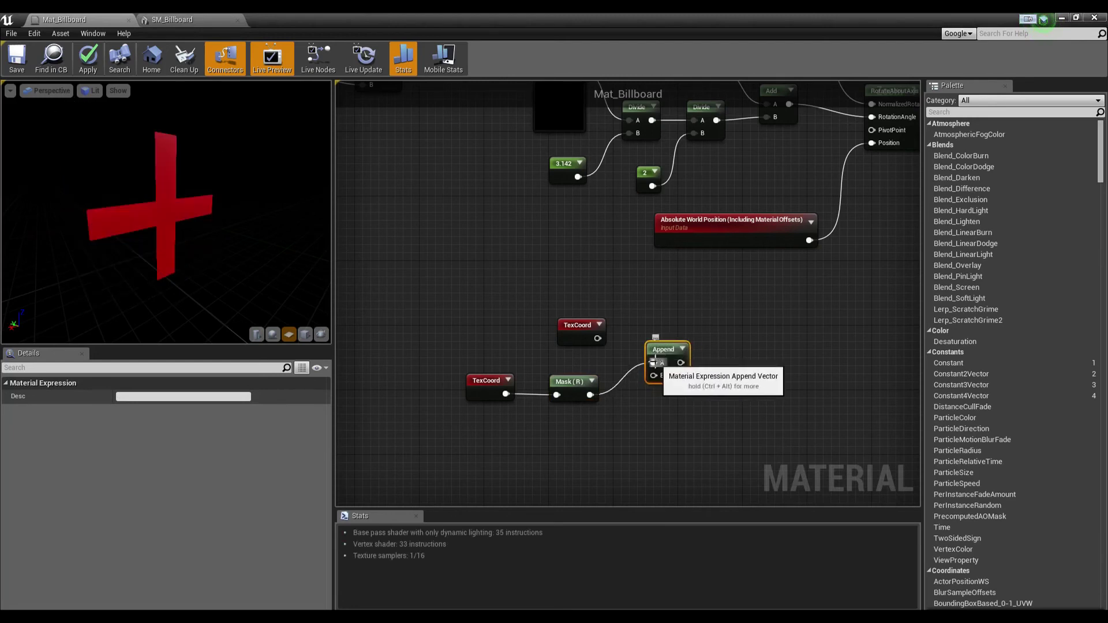
{"action": "left_click", "coordinate": [656, 362], "text": "alt"}
{"action": "left_click_drag", "start_coordinate": [592, 395], "coordinate": [654, 376]}
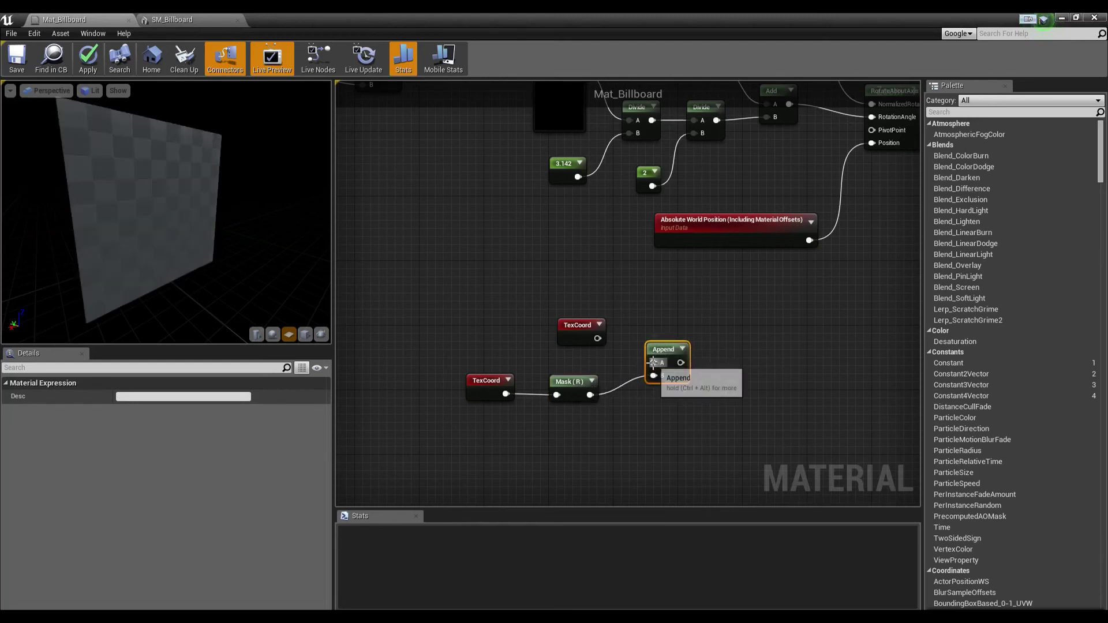
Connect the upper TexCoord to the Append node's A input and shift Append slightly upward.
{"action": "left_click_drag", "start_coordinate": [598, 338], "coordinate": [673, 345]}
{"action": "left_click_drag", "start_coordinate": [558, 311], "coordinate": [664, 361]}
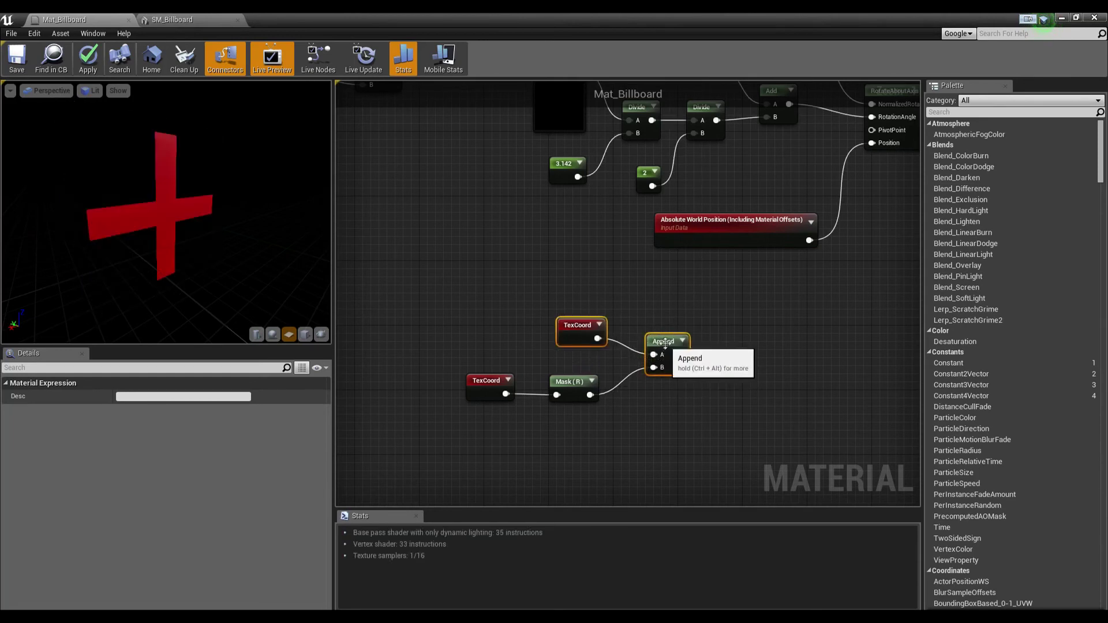
{"action": "left_click", "coordinate": [674, 399]}
Add a TransformPosition node fed by the Append node's output and place it directly beside Append.
{"action": "right_click_drag", "start_coordinate": [674, 398], "coordinate": [636, 390]}
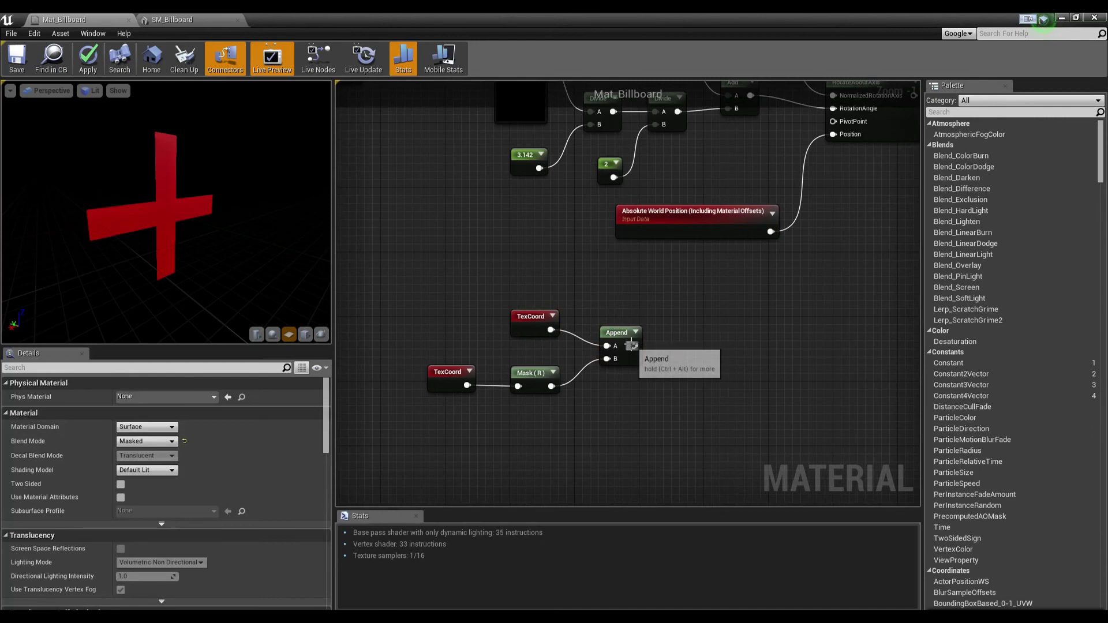
{"action": "left_click_drag", "start_coordinate": [634, 346], "coordinate": [712, 353]}
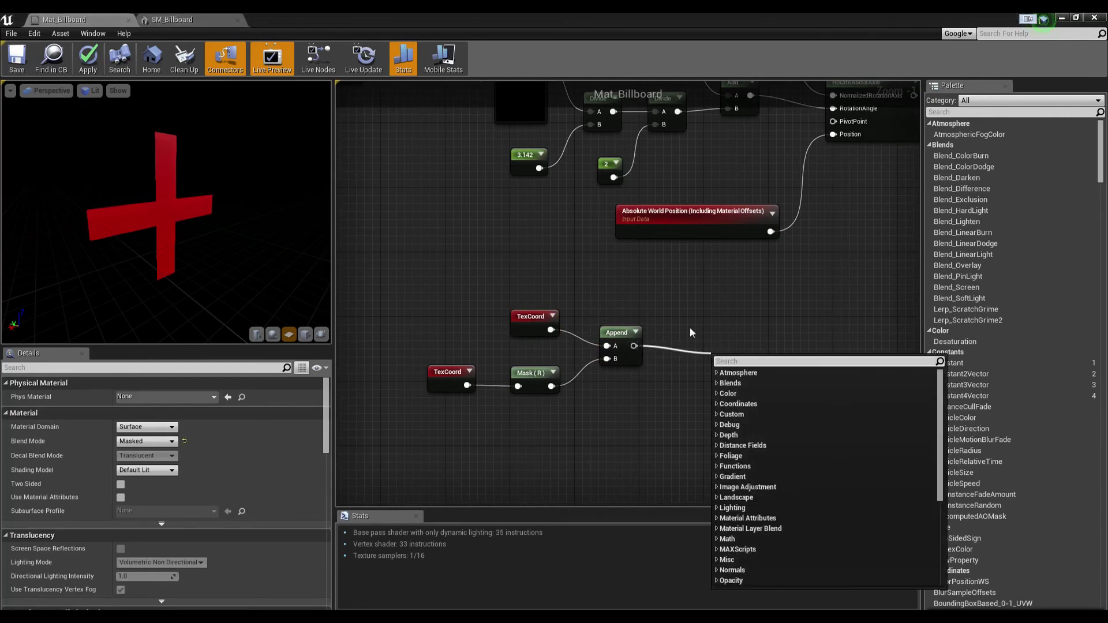
{"action": "type", "text": "tra"}
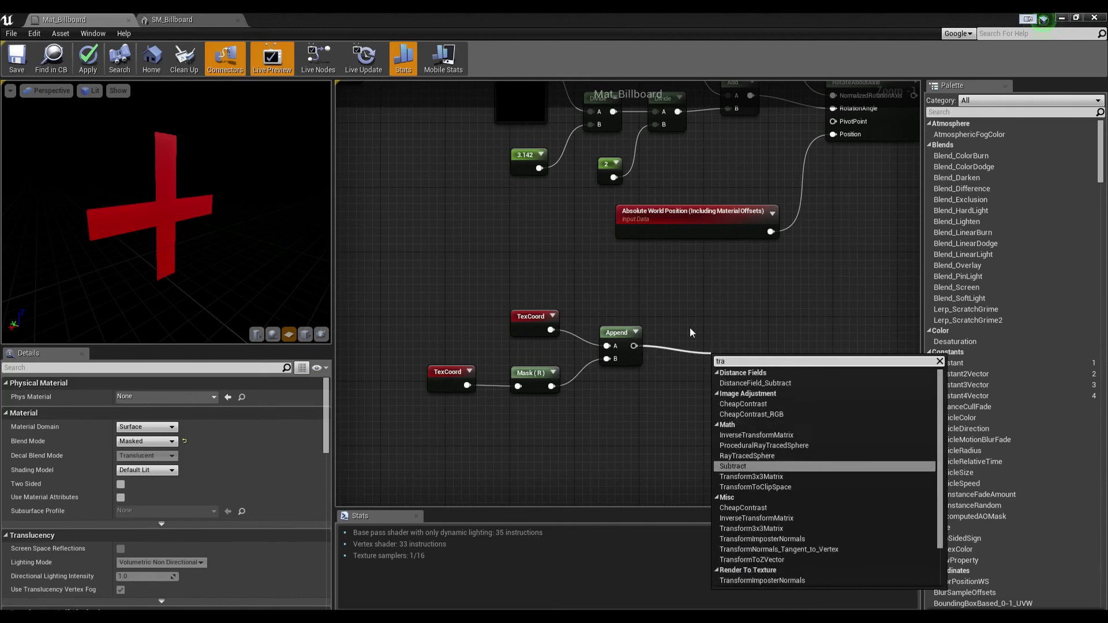
{"action": "type", "text": "nsforpo"}
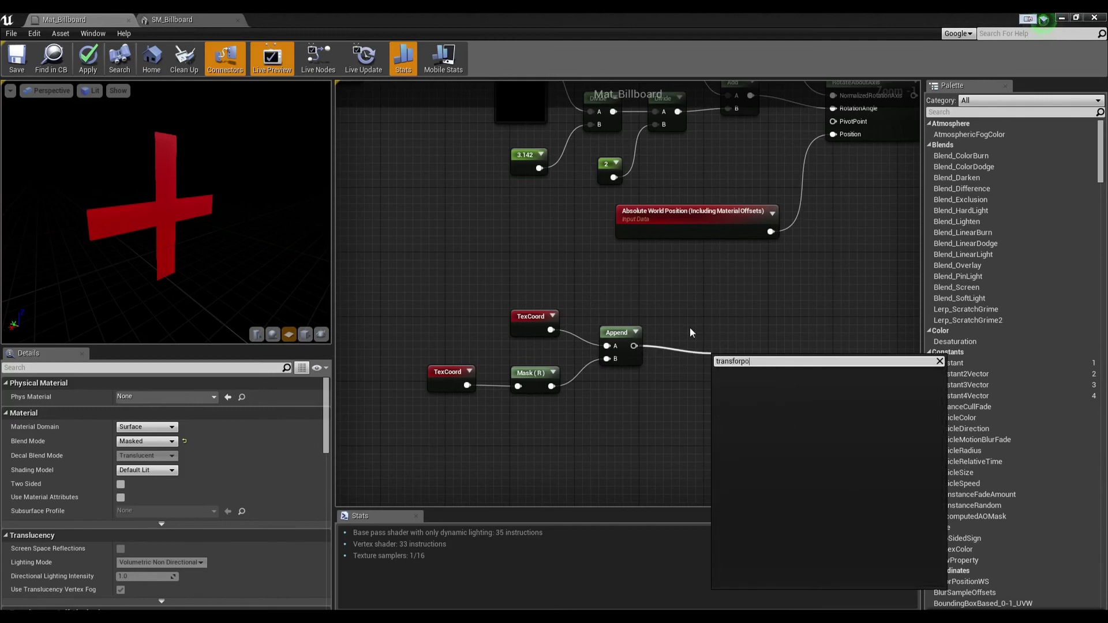
{"action": "key", "text": "BackSpace"}
{"action": "key", "text": "BackSpace"}
{"action": "key", "text": "BackSpace"}
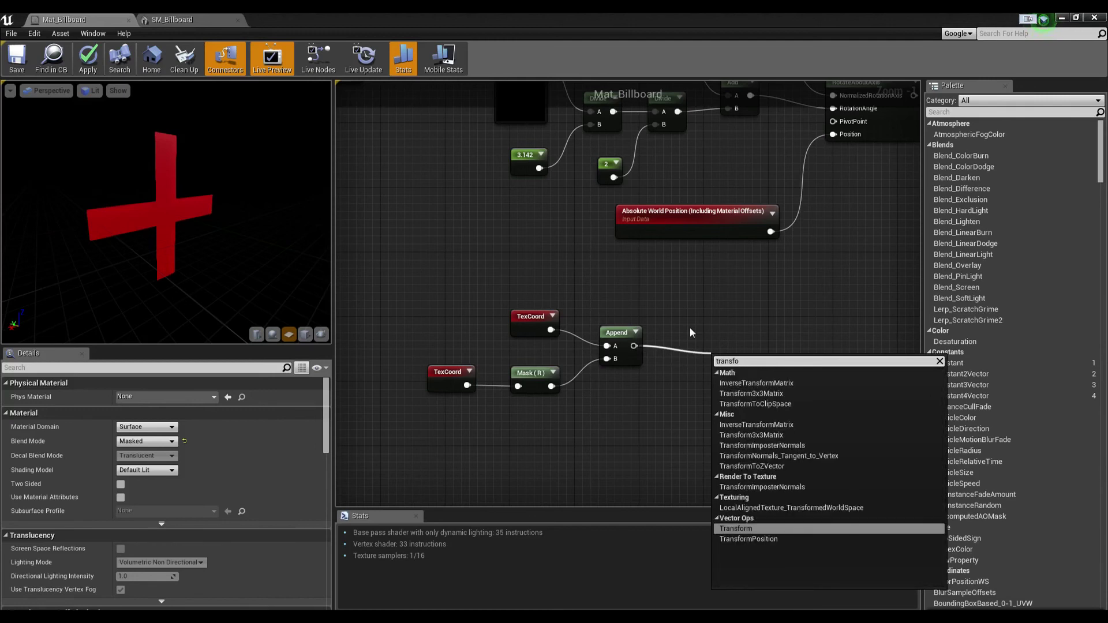
{"action": "type", "text": "rm"}
{"action": "key", "text": "Down"}
{"action": "key", "text": "Return"}
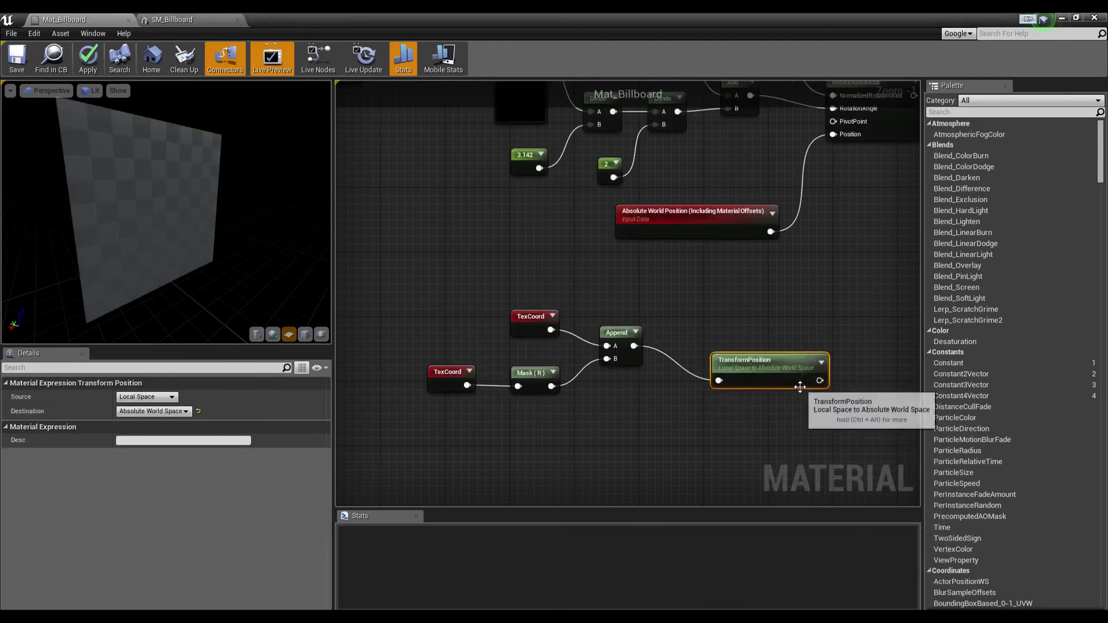
{"action": "left_click_drag", "start_coordinate": [800, 387], "coordinate": [721, 346]}
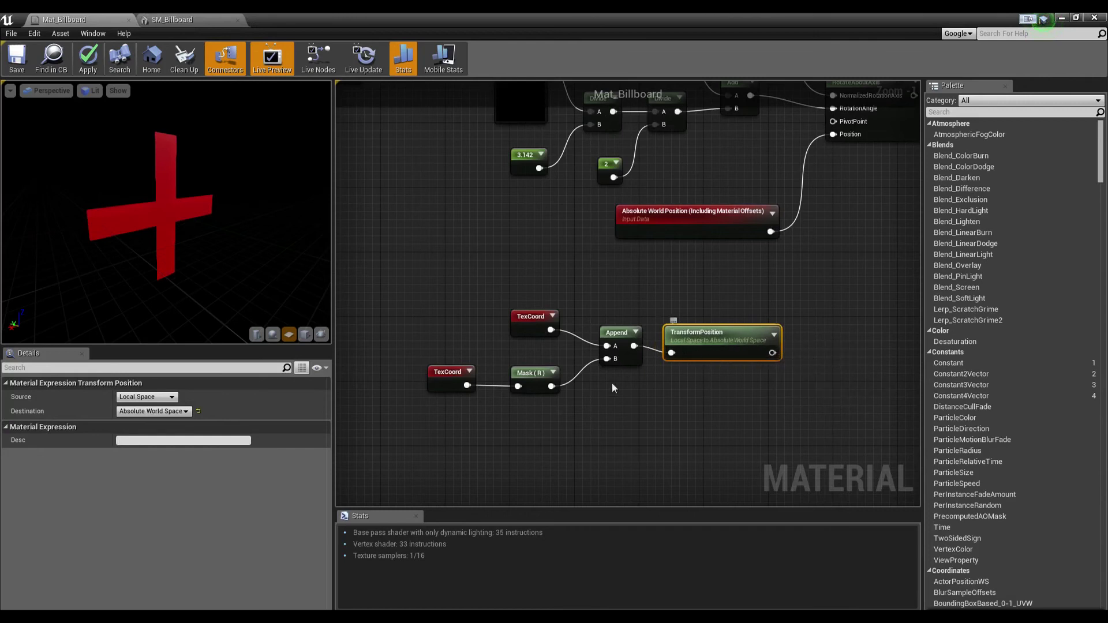
Shift the chain of TexCoord, Mask, Append and TransformPosition nodes to the left and connect TransformPosition to RotateAboutAxis's PivotPoint input.
{"action": "right_click_drag", "start_coordinate": [523, 441], "coordinate": [548, 420]}
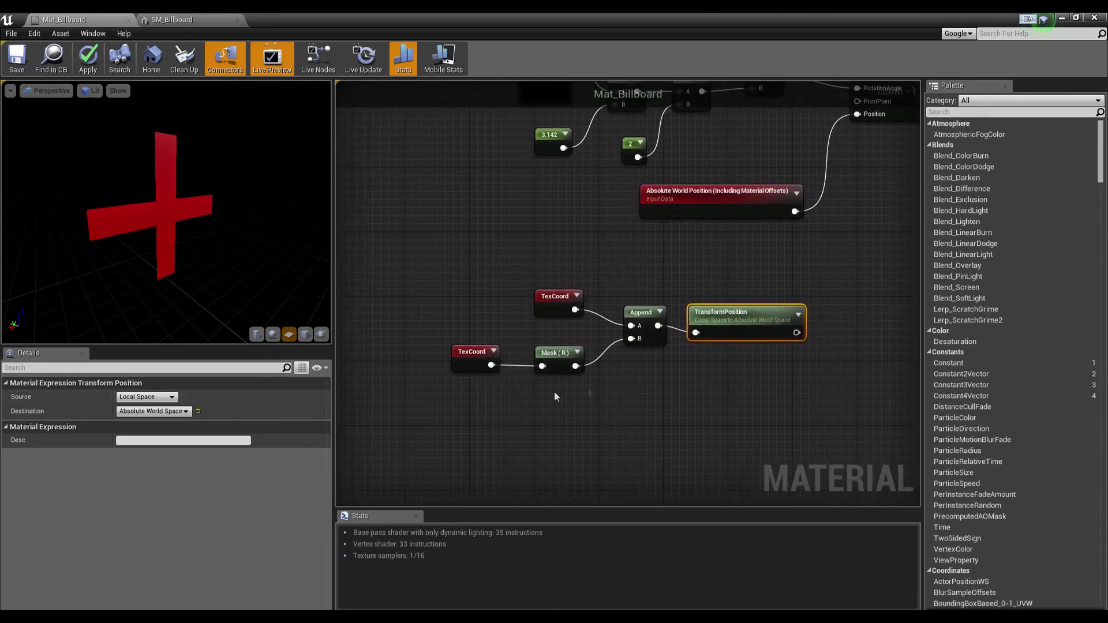
{"action": "right_click_drag", "start_coordinate": [648, 376], "coordinate": [493, 450]}
{"action": "right_click_drag", "start_coordinate": [589, 338], "coordinate": [767, 298]}
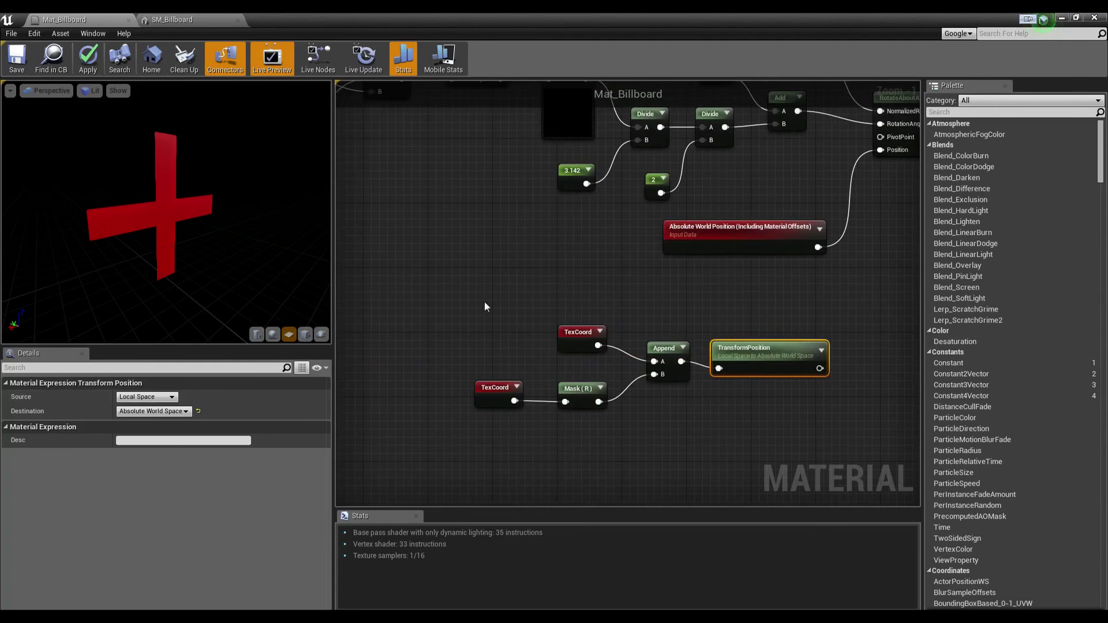
{"action": "left_click_drag", "start_coordinate": [485, 303], "coordinate": [770, 405]}
{"action": "left_click_drag", "start_coordinate": [751, 359], "coordinate": [598, 327]}
{"action": "right_click_drag", "start_coordinate": [683, 345], "coordinate": [615, 440]}
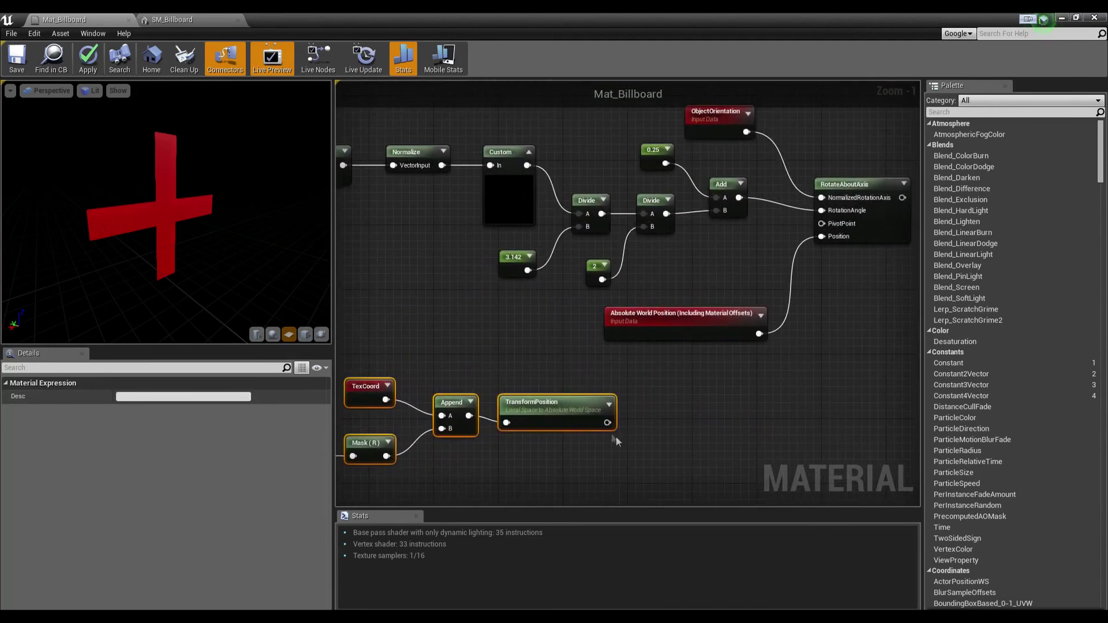
{"action": "left_click_drag", "start_coordinate": [832, 227], "coordinate": [833, 223]}
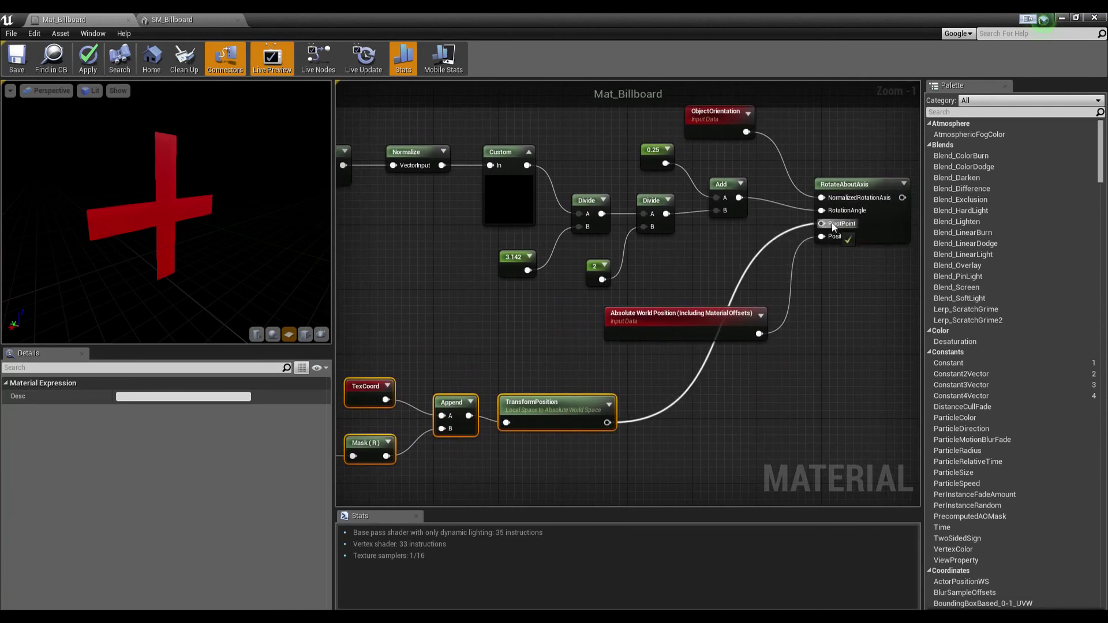
Connect the RotateAboutAxis output to the material's World Position Offset input.
{"action": "scroll", "coordinate": [760, 317], "scroll_direction": "down", "scroll_amount": 2}
{"action": "right_click_drag", "start_coordinate": [685, 364], "coordinate": [516, 462]}
{"action": "right_click_drag", "start_coordinate": [597, 408], "coordinate": [504, 438]}
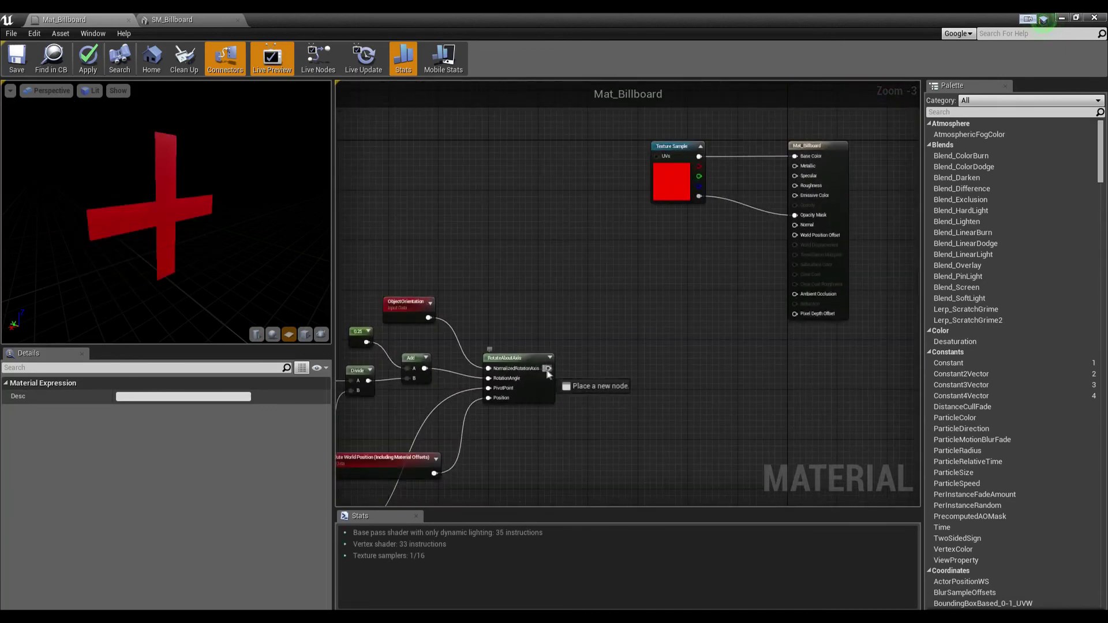
{"action": "left_click_drag", "start_coordinate": [811, 237], "coordinate": [811, 237]}
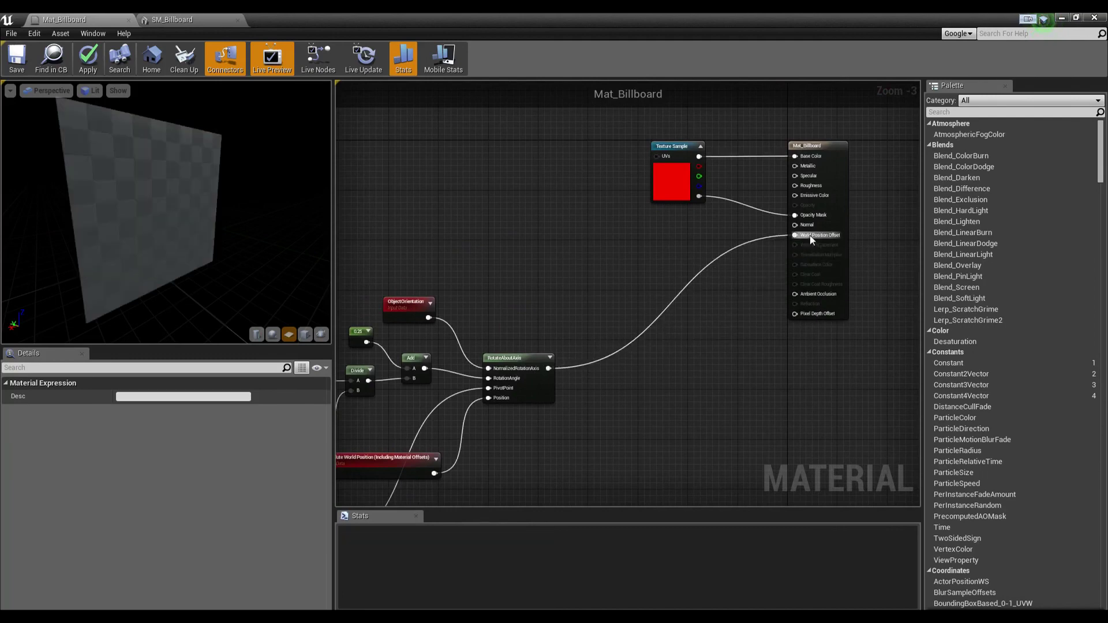
Select the whole rotation node network and move it up and closer to the Mat_Billboard output node, leaving the Texture Sample in place.
{"action": "right_click_drag", "start_coordinate": [595, 417], "coordinate": [693, 363]}
{"action": "left_click", "coordinate": [675, 386]}
{"action": "scroll", "coordinate": [674, 386], "scroll_direction": "down", "scroll_amount": 3}
{"action": "right_click_drag", "start_coordinate": [522, 376], "coordinate": [558, 377]}
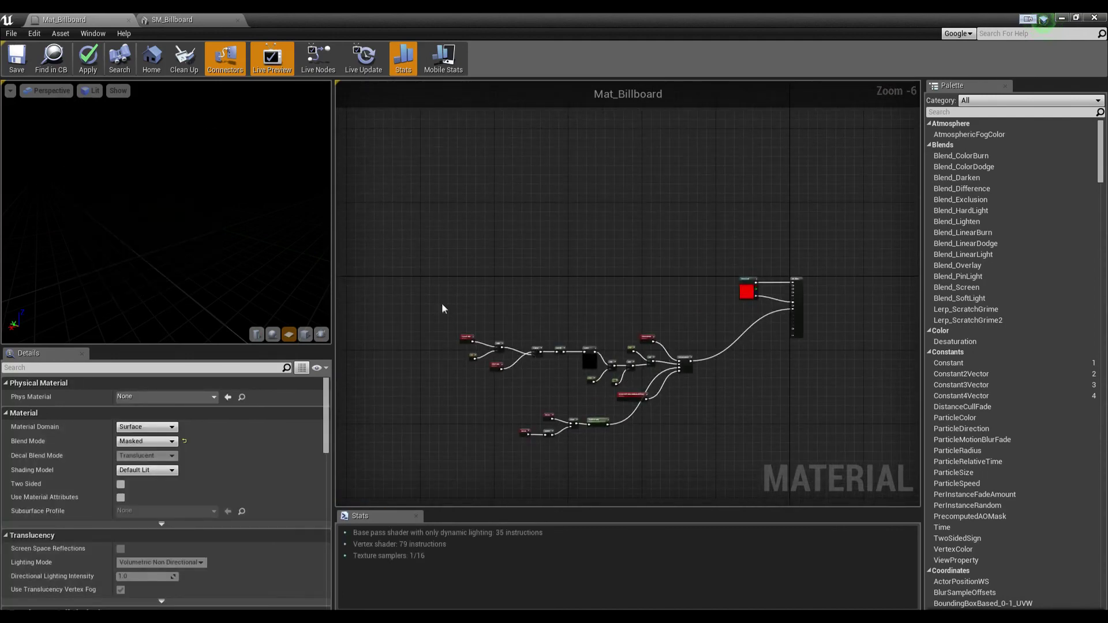
{"action": "left_click_drag", "start_coordinate": [675, 453], "coordinate": [675, 453]}
{"action": "left_click_drag", "start_coordinate": [694, 377], "coordinate": [736, 338]}
{"action": "left_click", "coordinate": [583, 370]}
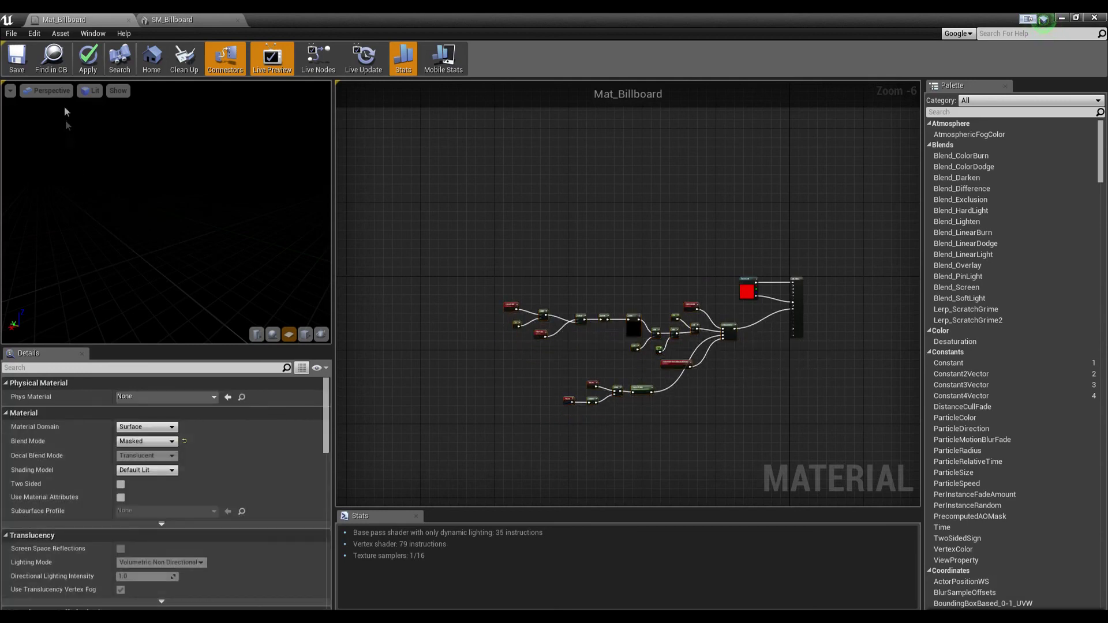
Apply the changes to Mat_Billboard, enlarge the stats area slightly and save the material.
{"action": "left_click", "coordinate": [86, 56]}
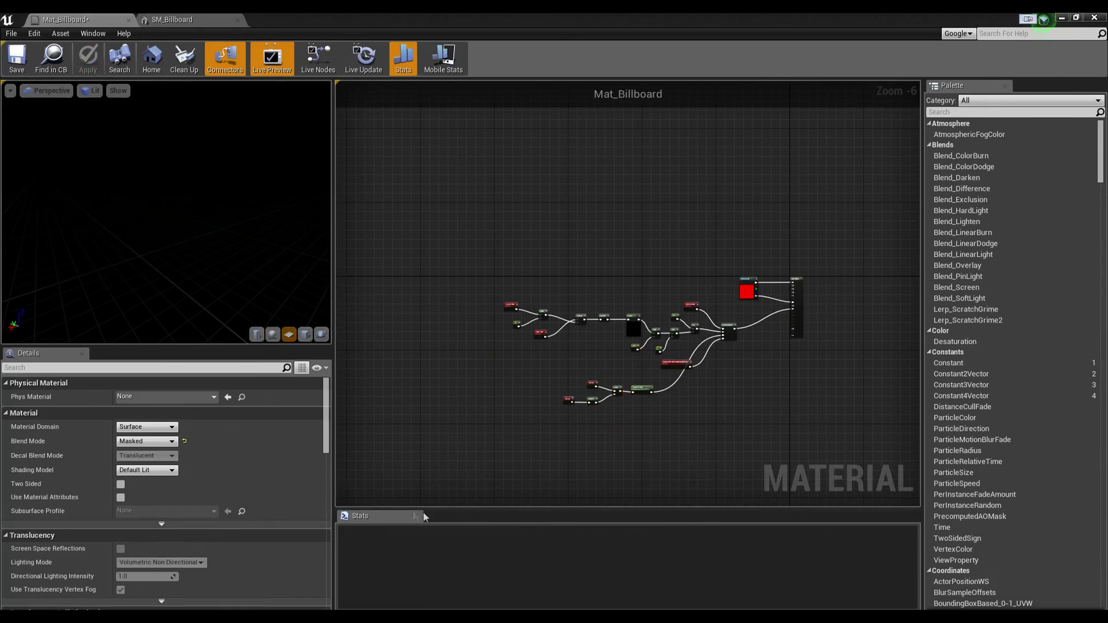
{"action": "left_click_drag", "start_coordinate": [447, 508], "coordinate": [447, 496]}
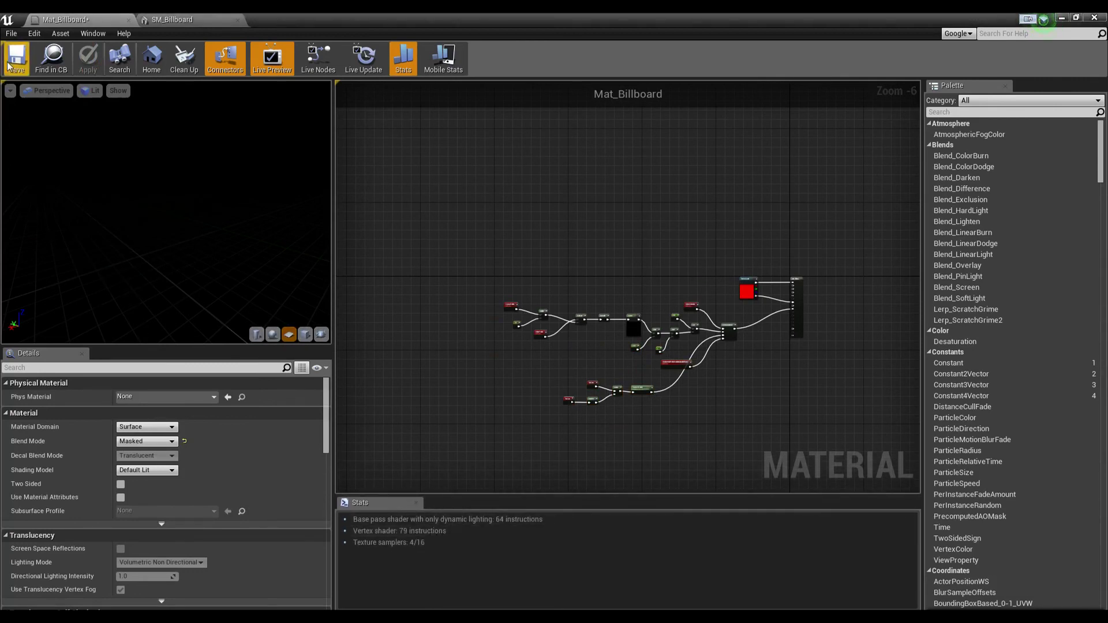
{"action": "left_click", "coordinate": [11, 68]}
Switch to the SM_Billboard mesh and view it from several angles to check how the billboard rotates toward the camera.
{"action": "left_click", "coordinate": [168, 19]}
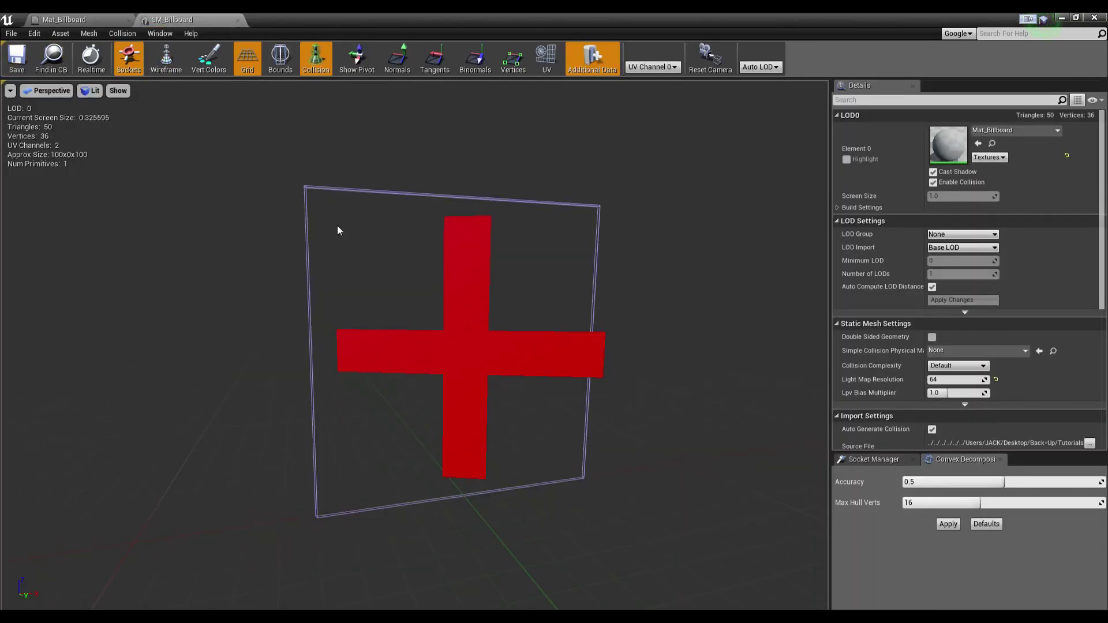
{"action": "right_click_drag", "start_coordinate": [496, 346], "coordinate": [341, 347]}
{"action": "left_click_drag", "start_coordinate": [508, 344], "coordinate": [693, 339]}
{"action": "right_click_drag", "start_coordinate": [416, 345], "coordinate": [664, 324]}
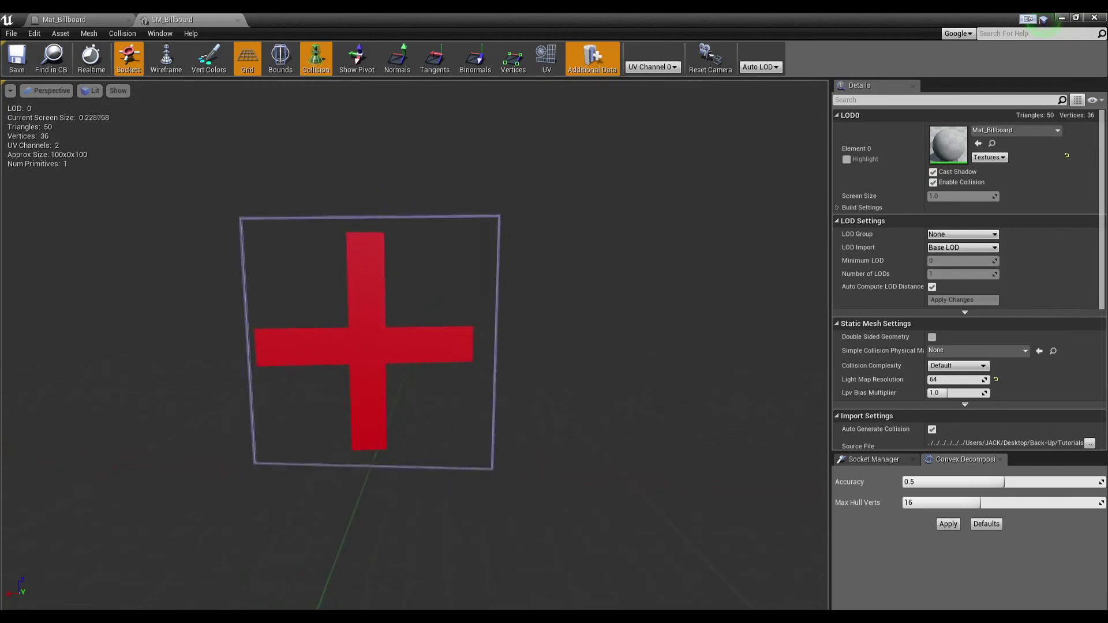